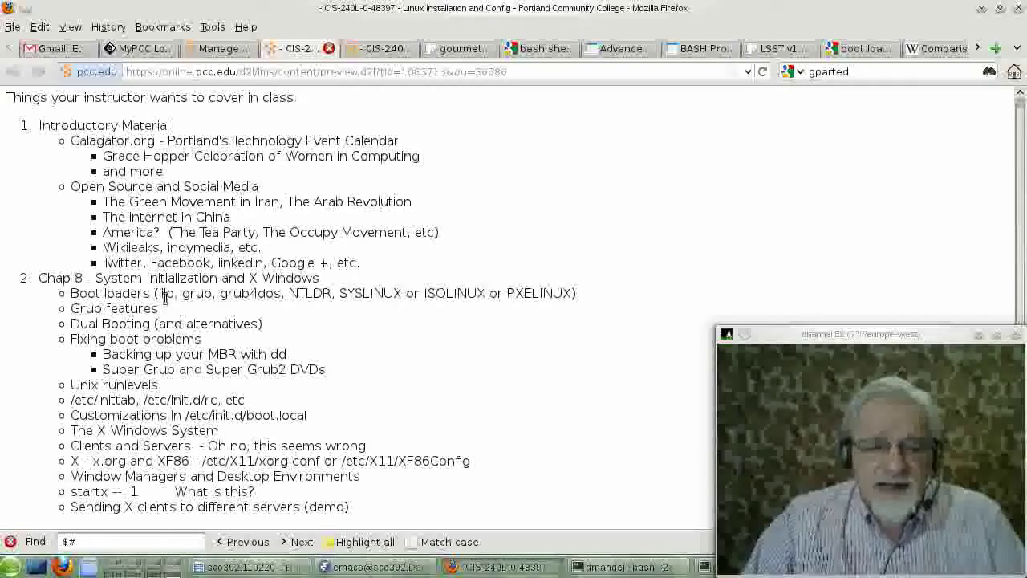
mouse_move(159, 292)
mouse_down()
mouse_move(191, 293)
mouse_move(171, 293)
mouse_up()
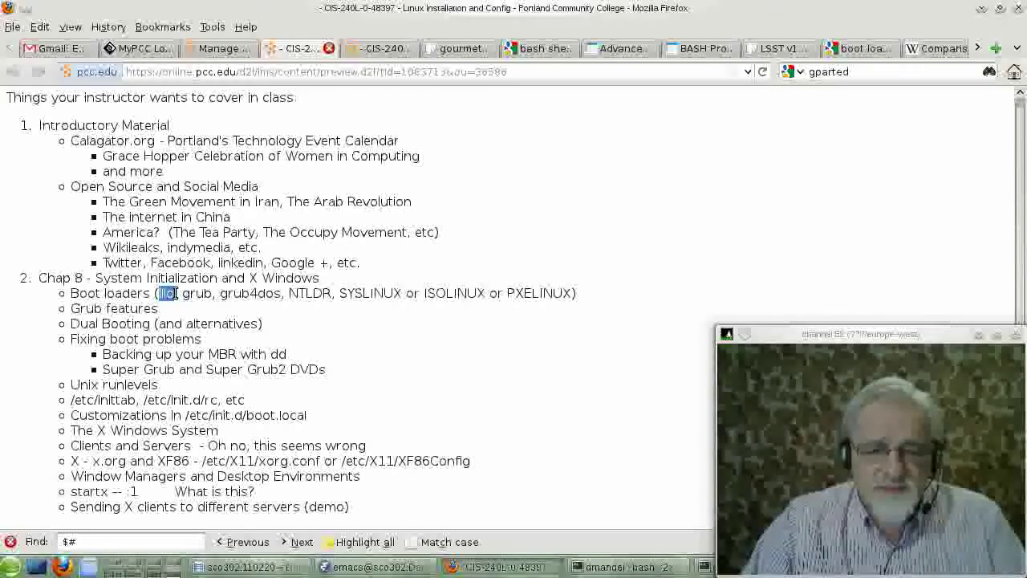
click(178, 311)
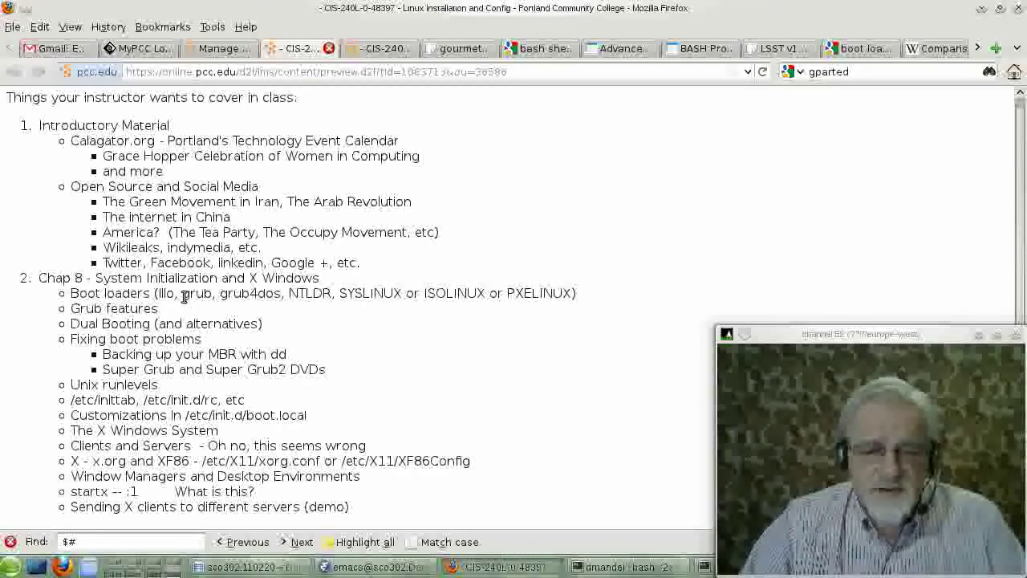
drag(183, 294, 215, 293)
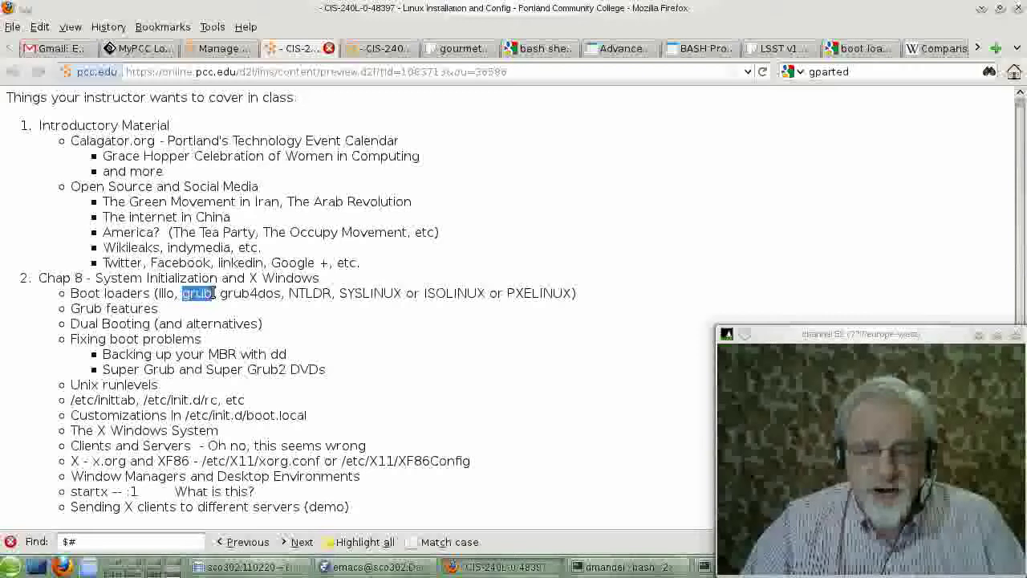
click(202, 315)
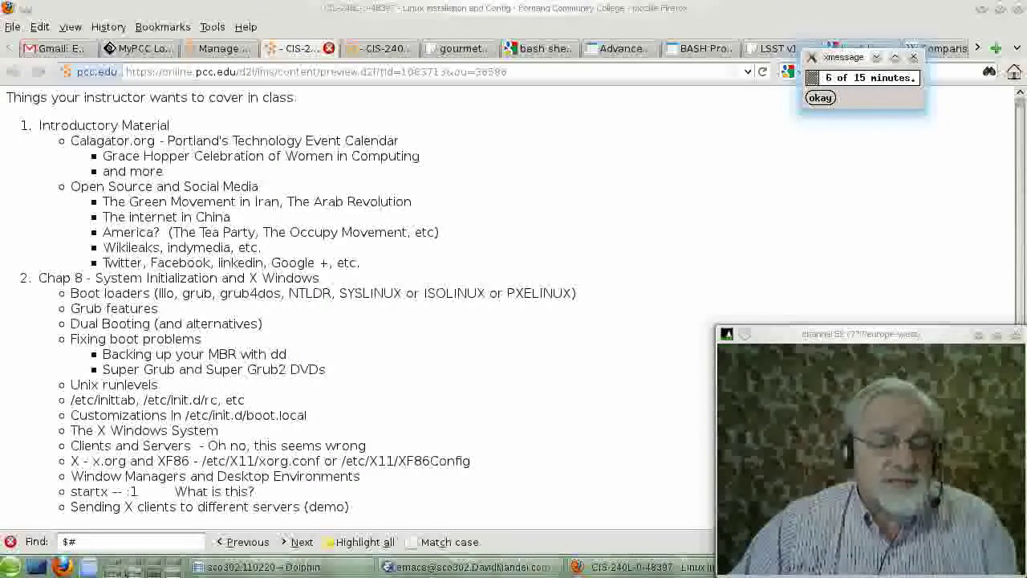
Step: Dismiss the timer message and clear the bash terminal
click(121, 571)
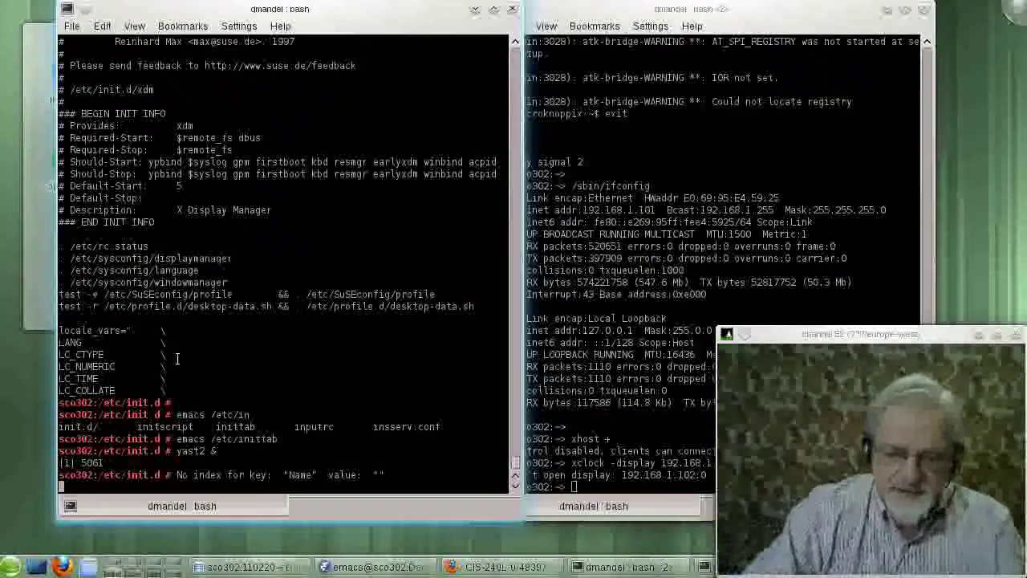
text(cal)
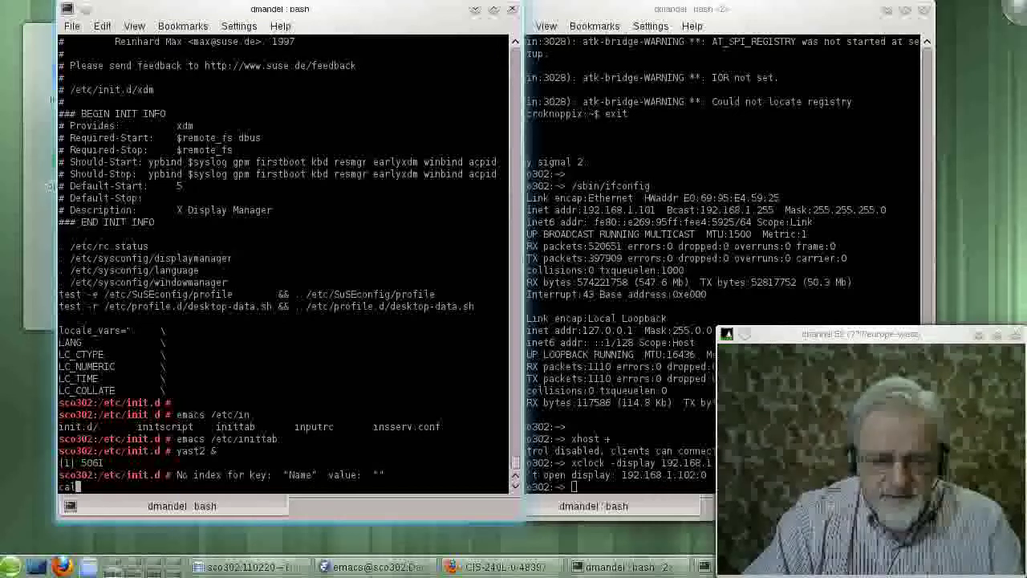
key(BackSpace)
key(BackSpace)
text(lea)
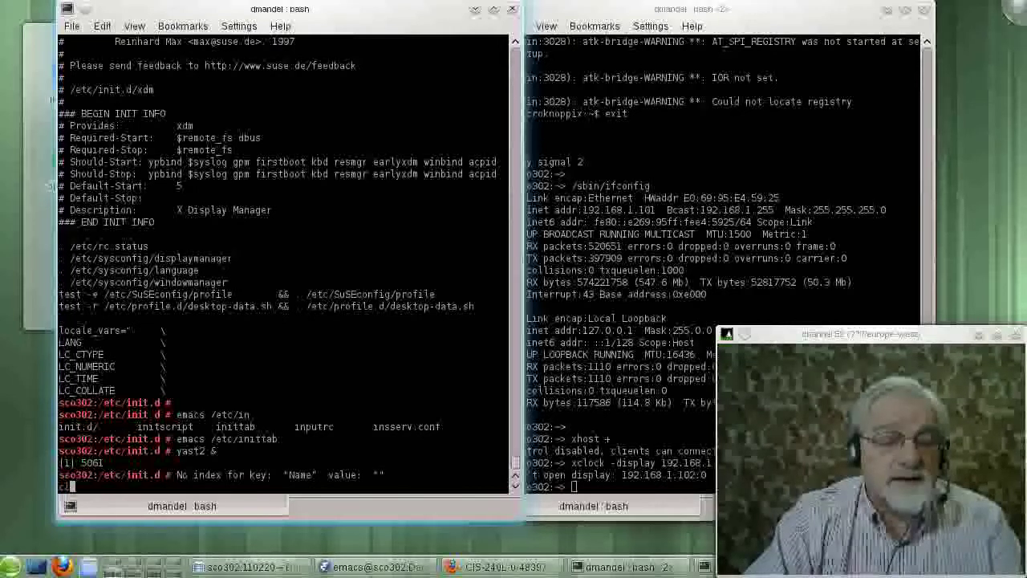
text(r)
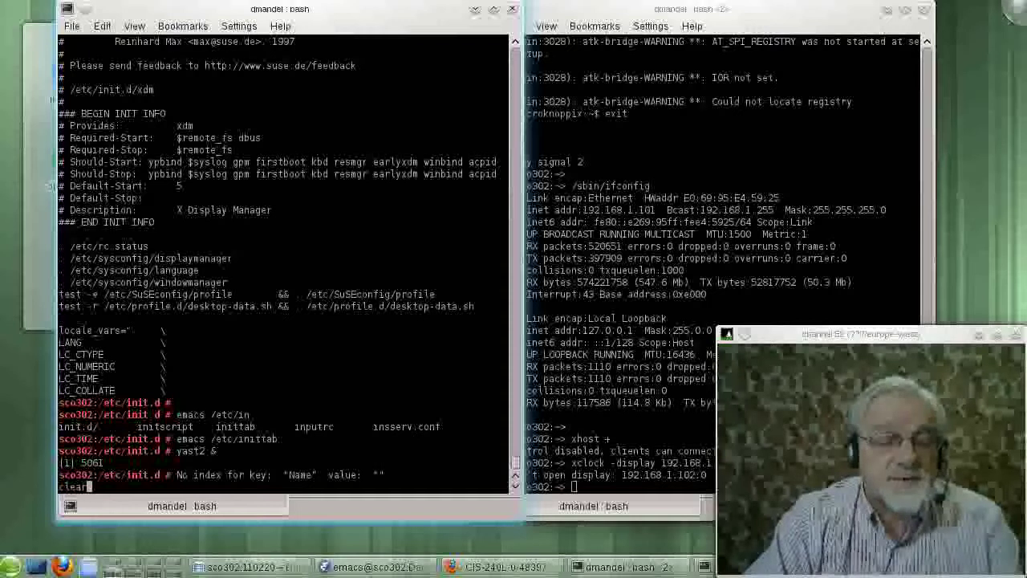
key(Return)
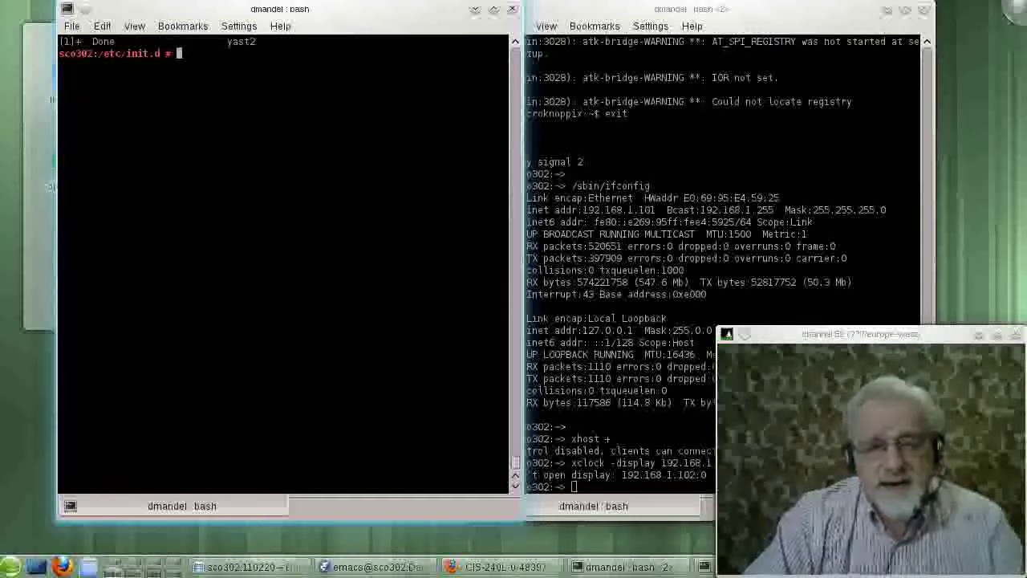
Step: Change into /boot/grub, list its files including menu.lst, and begin a vi command
text(cd )
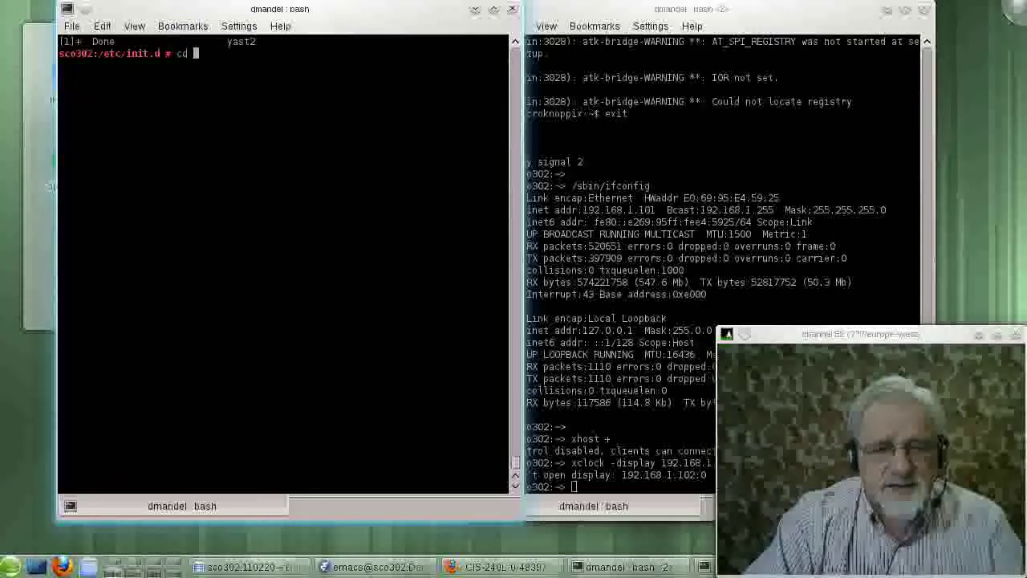
text(/)
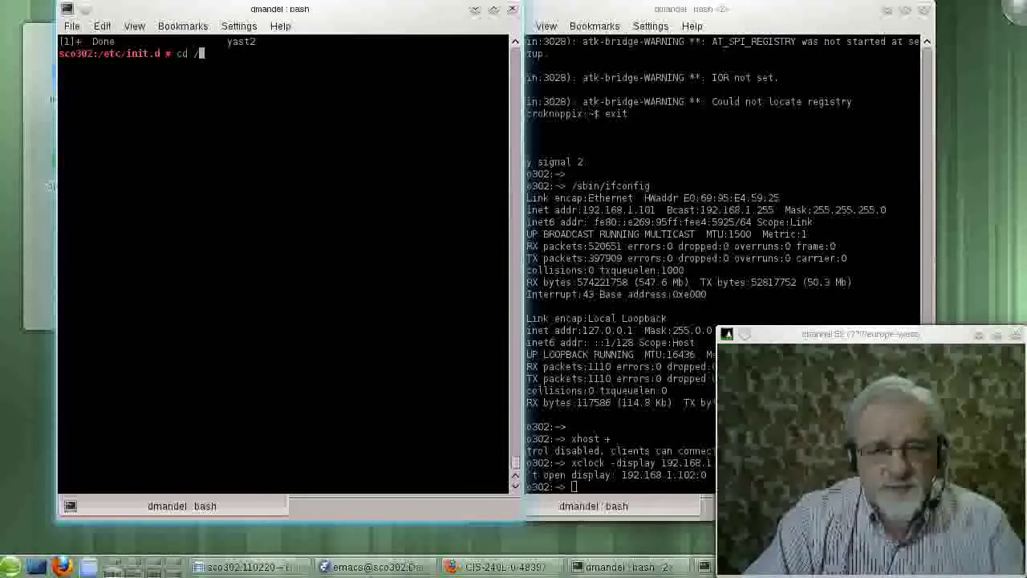
text(boot)
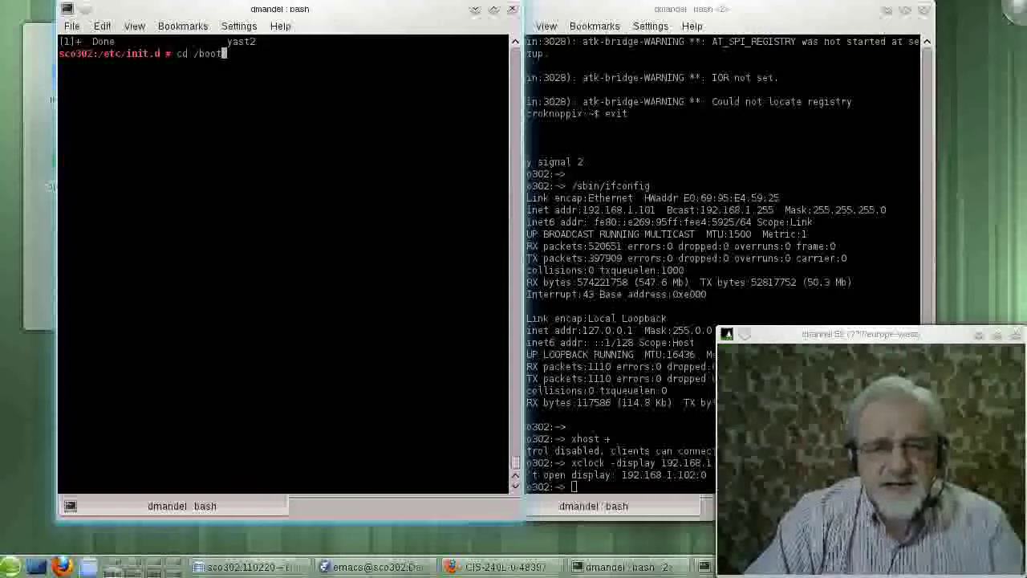
text(/)
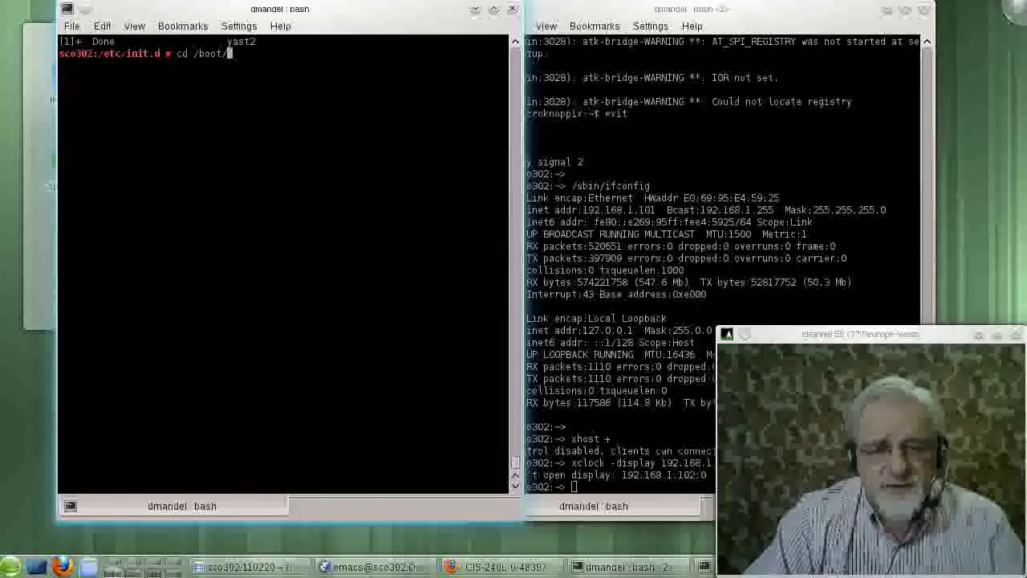
text(grub)
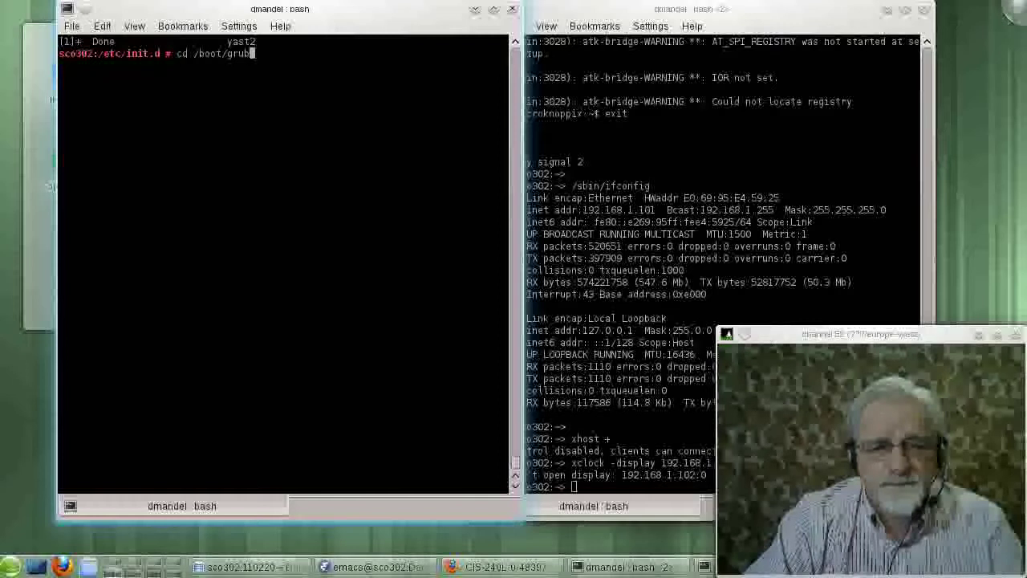
key(Return)
text(ls)
key(Return)
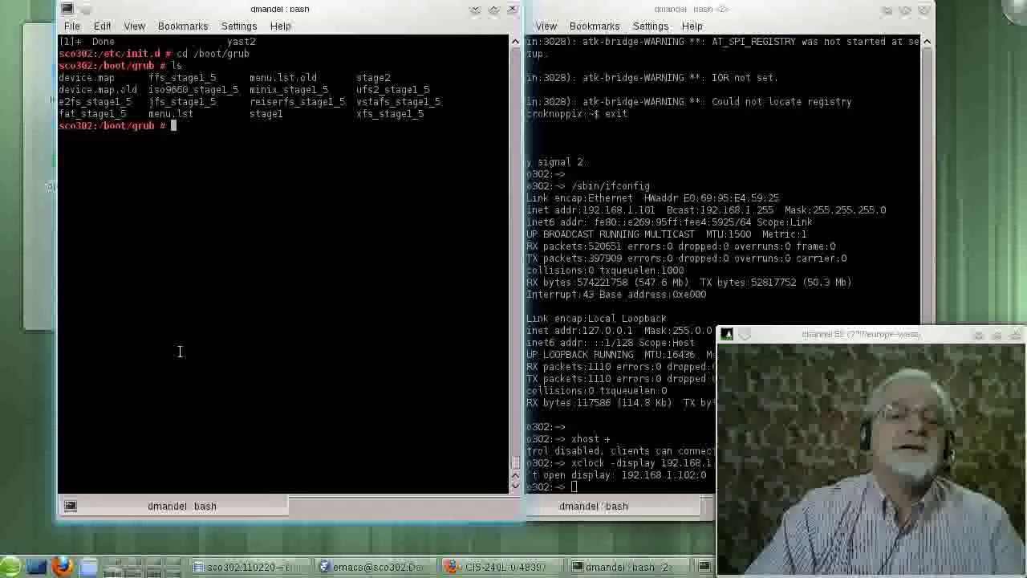
text(vi)
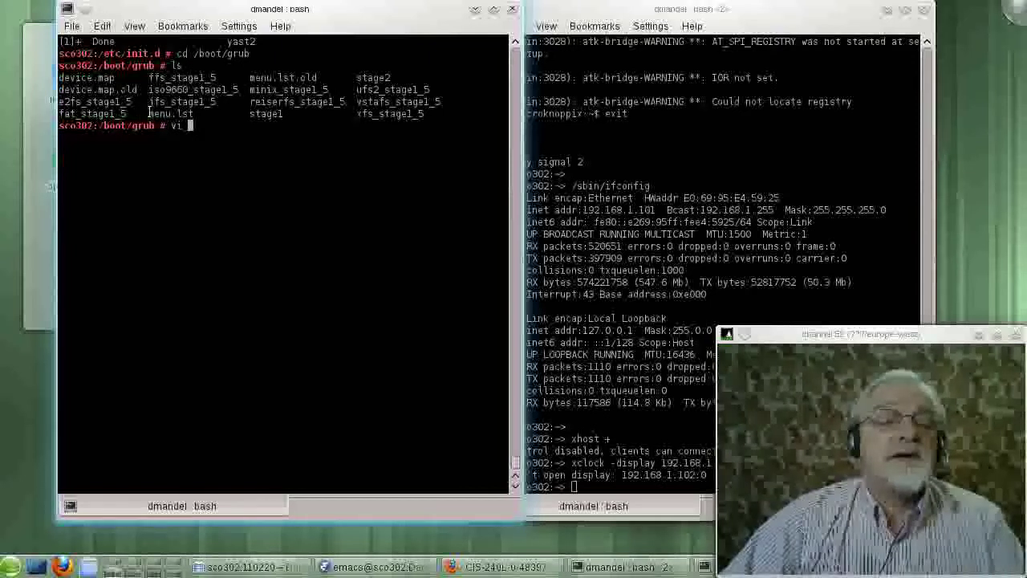
drag(149, 113, 194, 114)
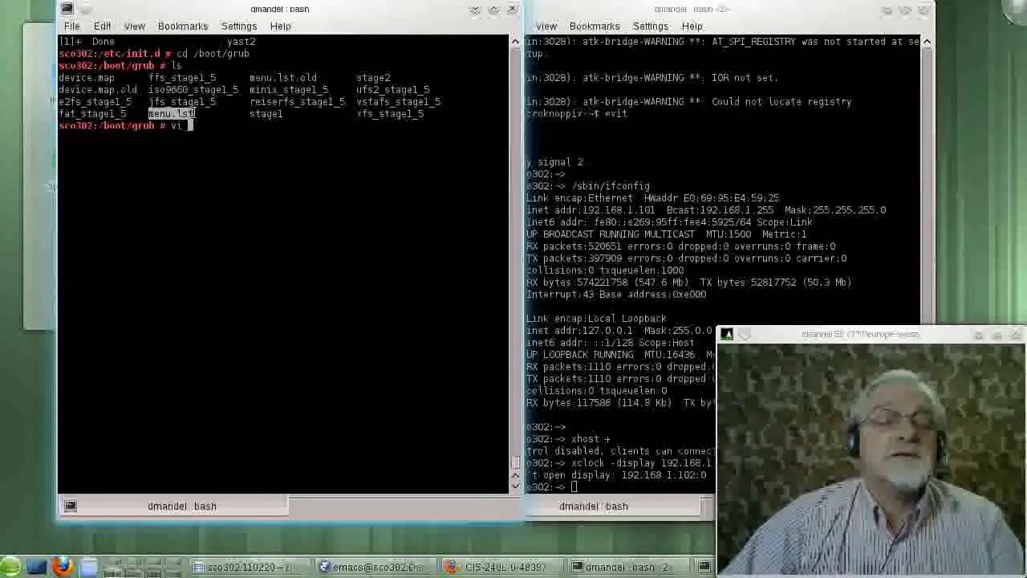
middle_click(215, 125)
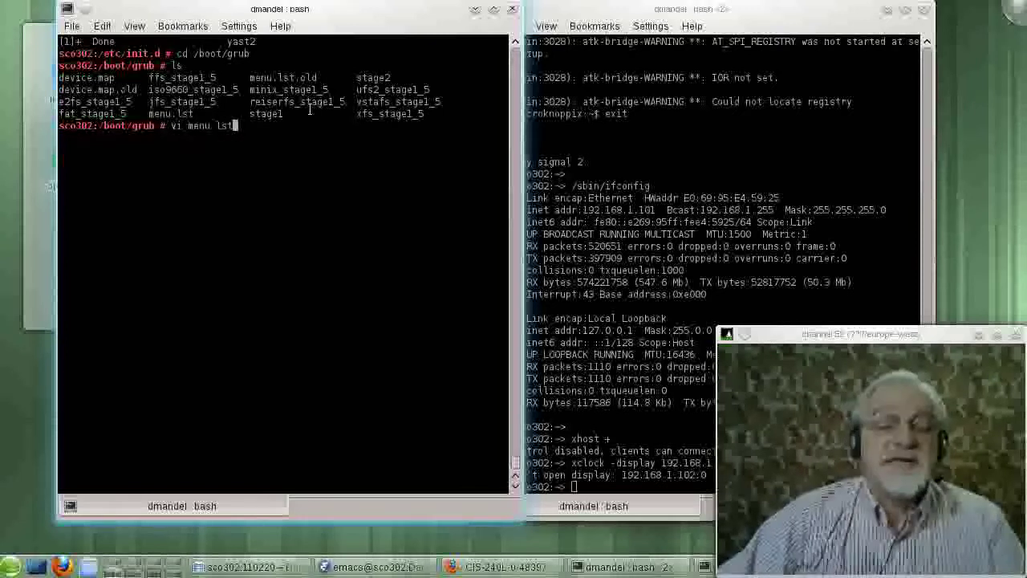
key(Return)
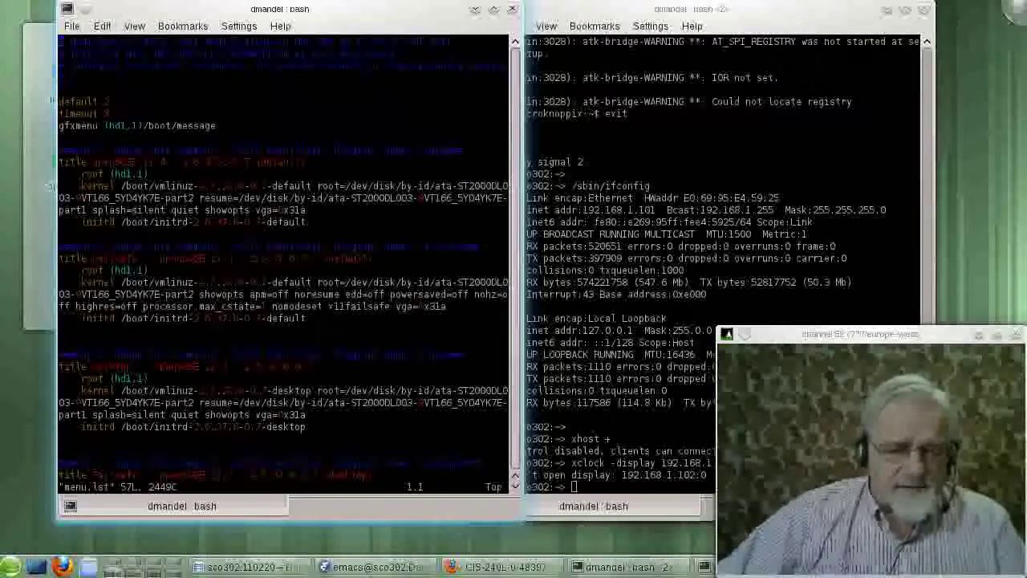
key(Down)
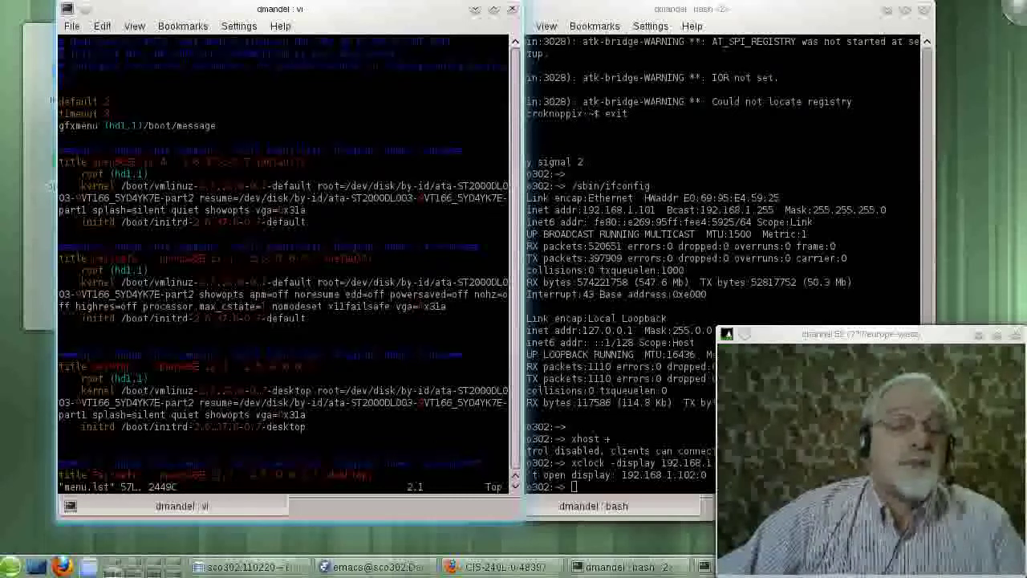
key(Down)
key(Down)
key(Down)
key(Down)
key(Down)
key(Down)
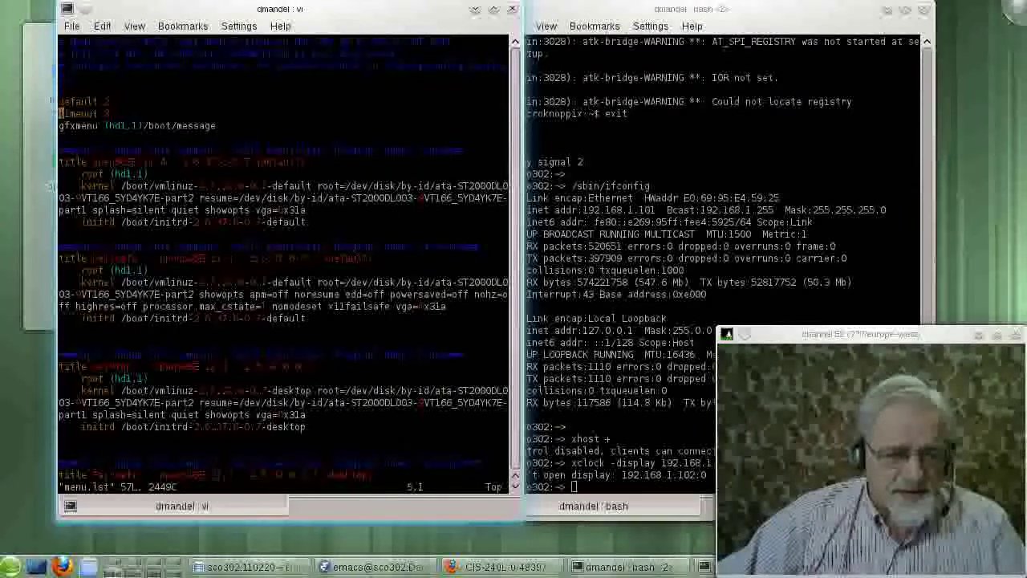
key(Down)
key(Down)
key(Down)
key(Down)
key(Down)
key(Down)
key(Down)
key(Down)
key(Down)
key(Down)
key(Down)
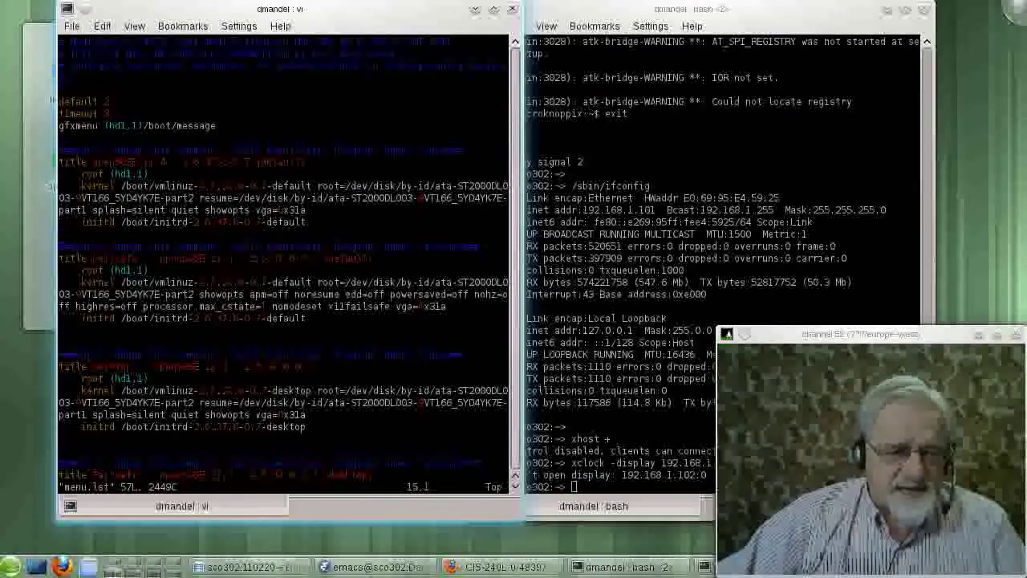
key(Down)
key(Down)
key(Down)
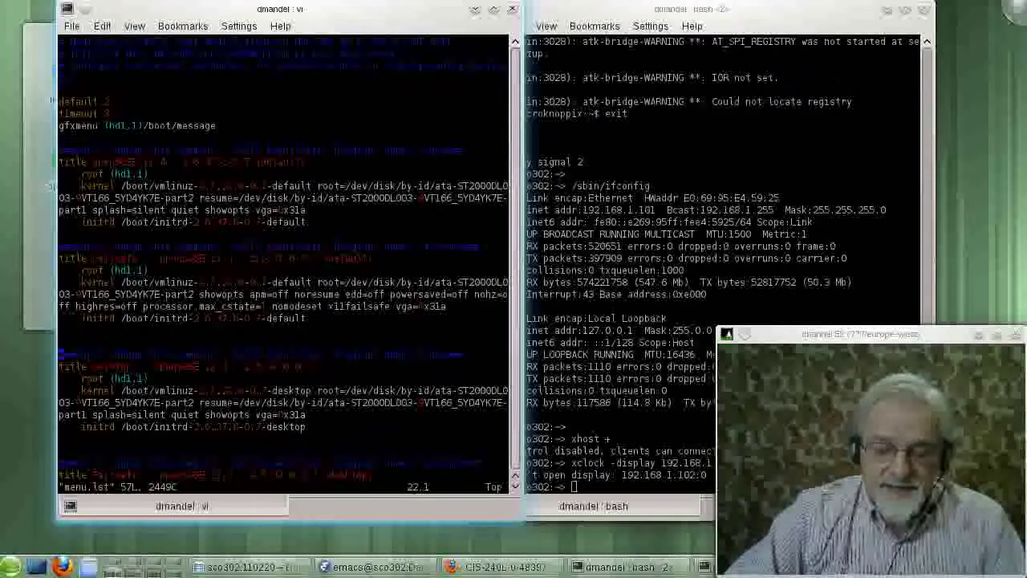
text(:q)
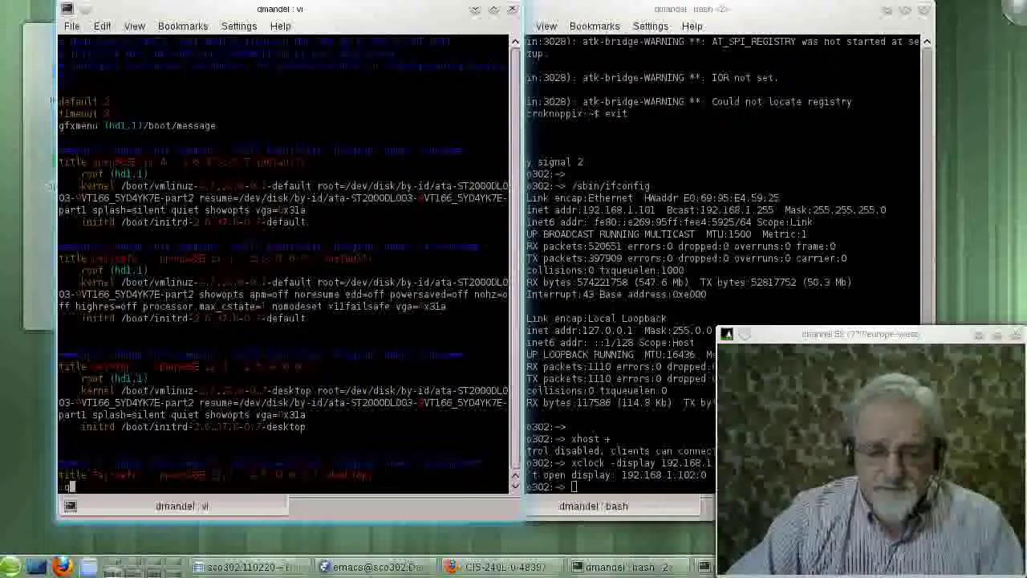
Step: Run :q to quit vi without changing menu.lst
key(Return)
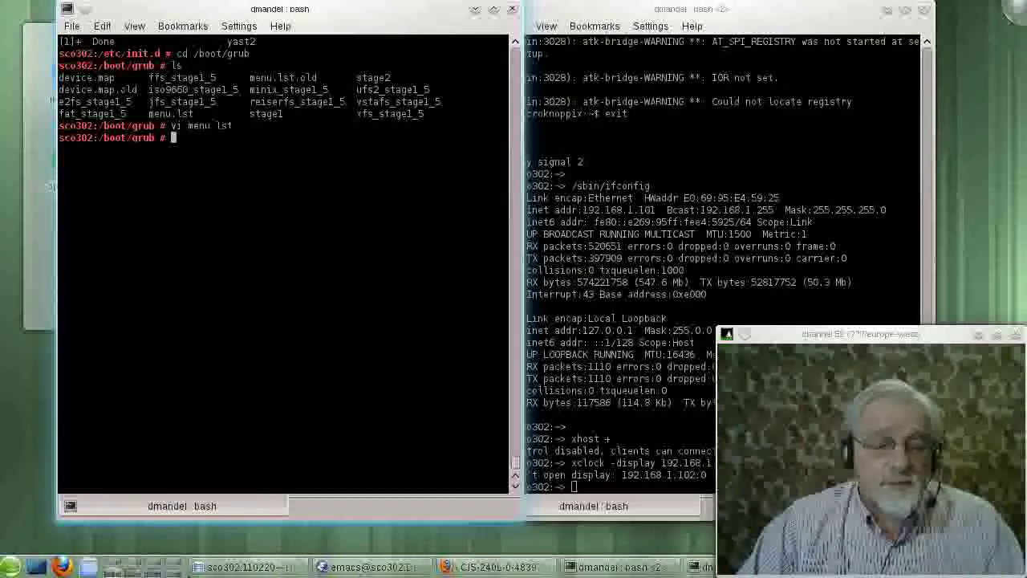
Step: Bring back the Firefox course outline and briefly highlight 'grub4dos' in the boot loaders line
click(172, 570)
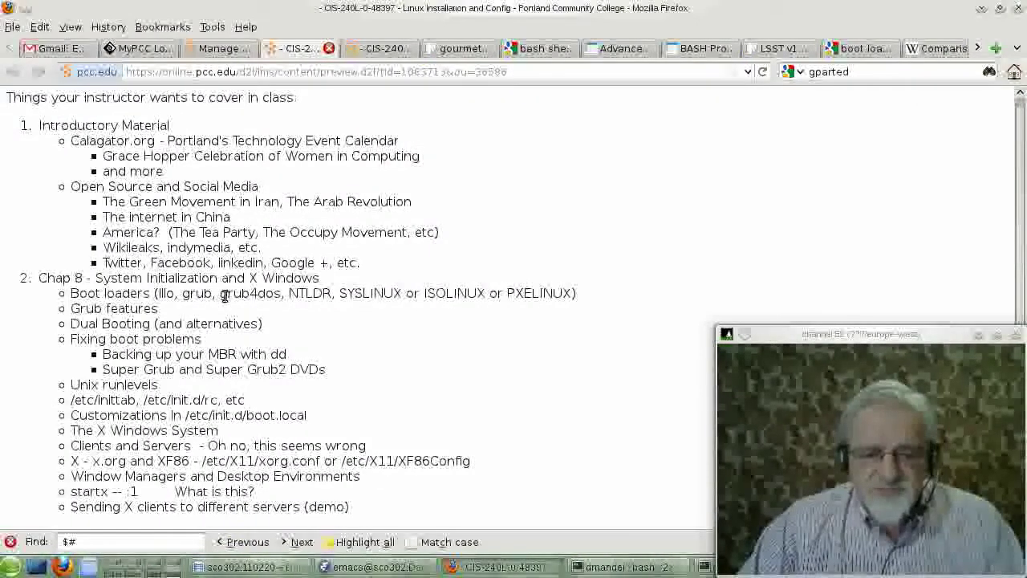
drag(221, 294, 281, 294)
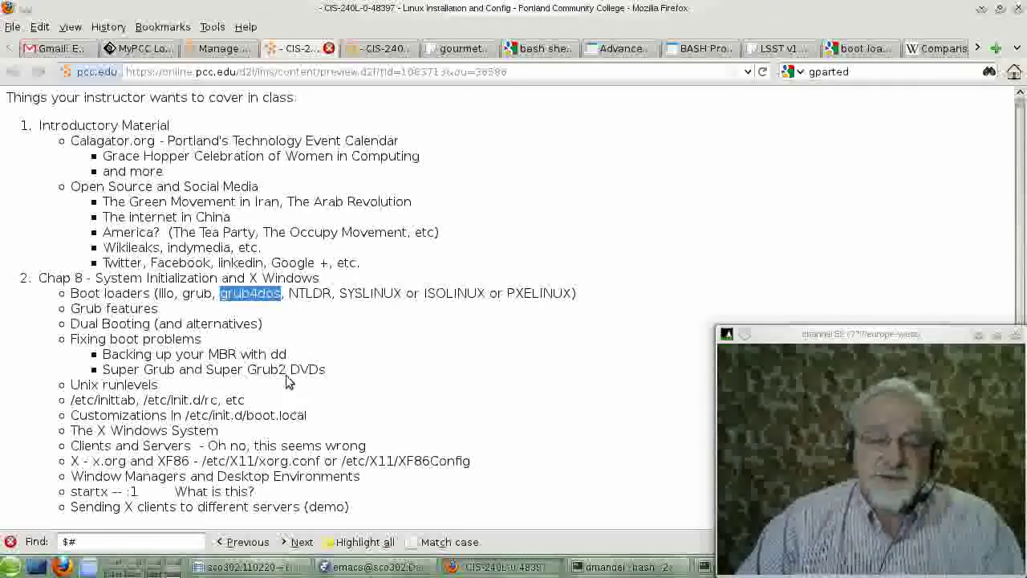
click(269, 317)
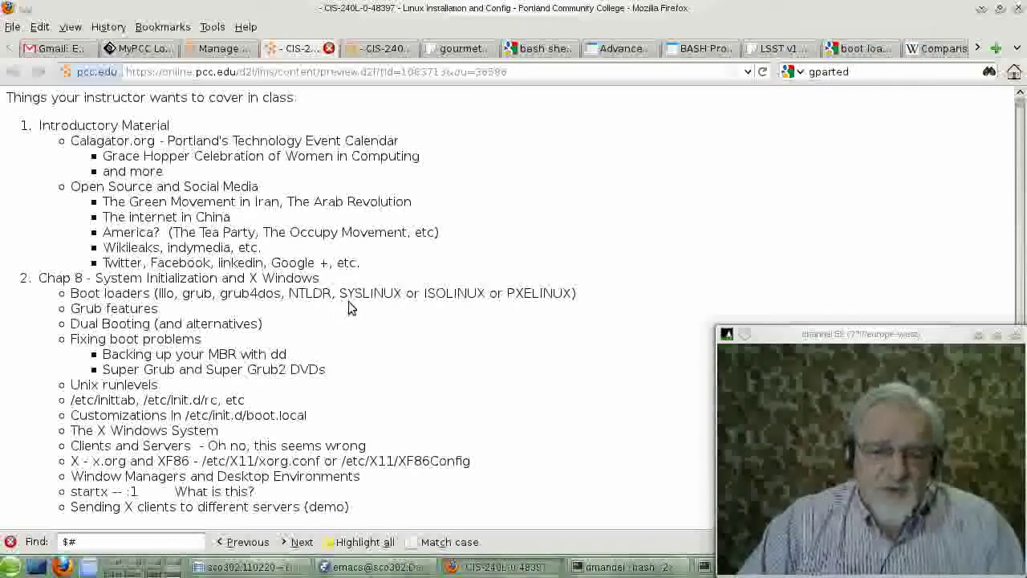
drag(340, 293, 403, 295)
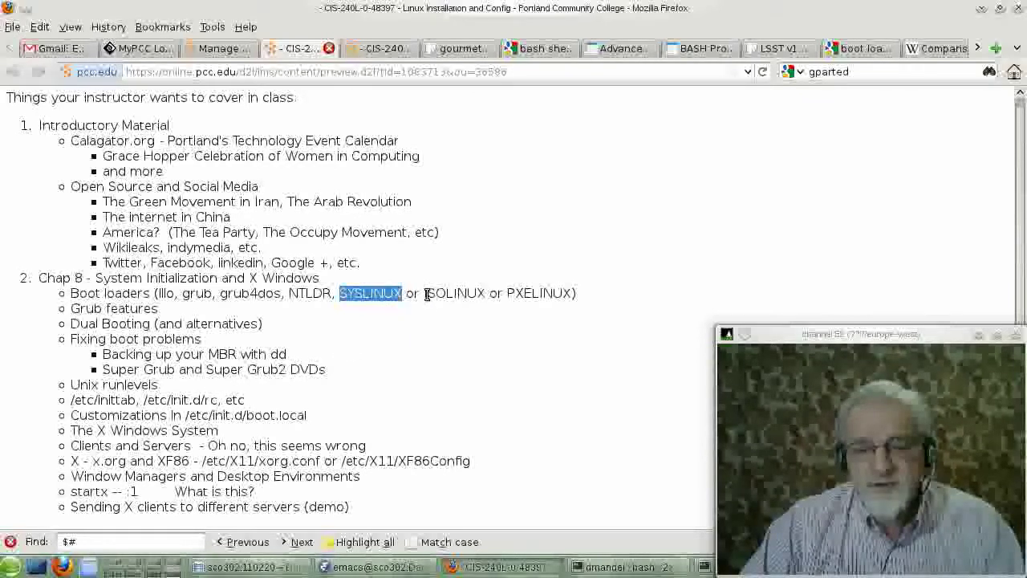
drag(424, 294, 484, 295)
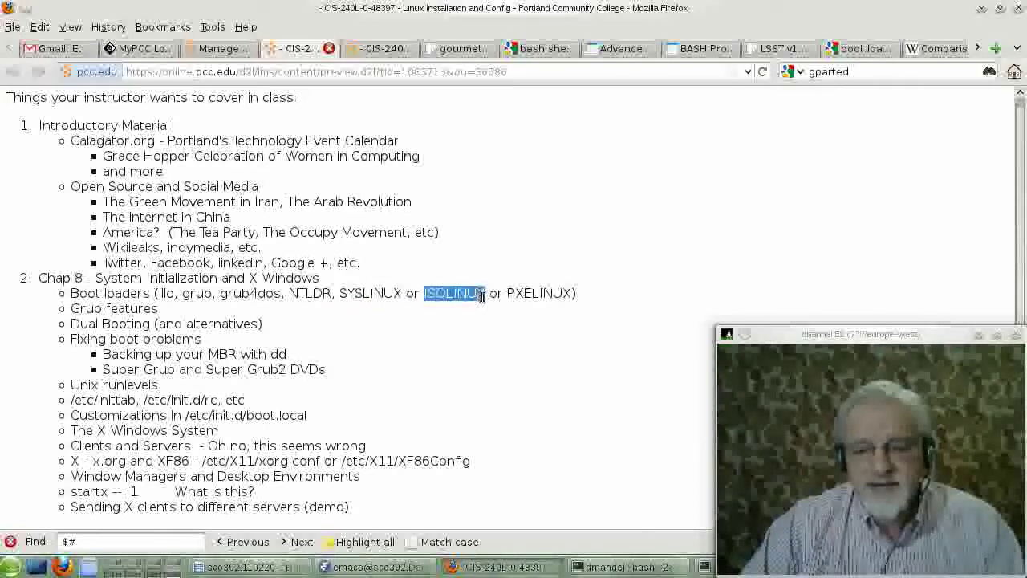
click(454, 290)
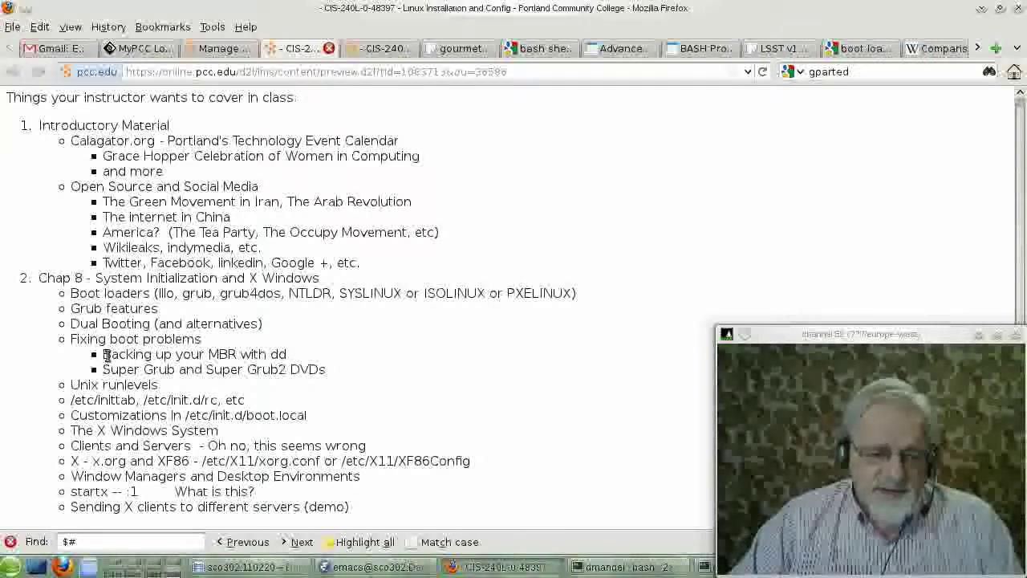
Step: Select 'dd' in the 'Backing up your MBR with dd' item, then switch to the terminals
double_click(278, 354)
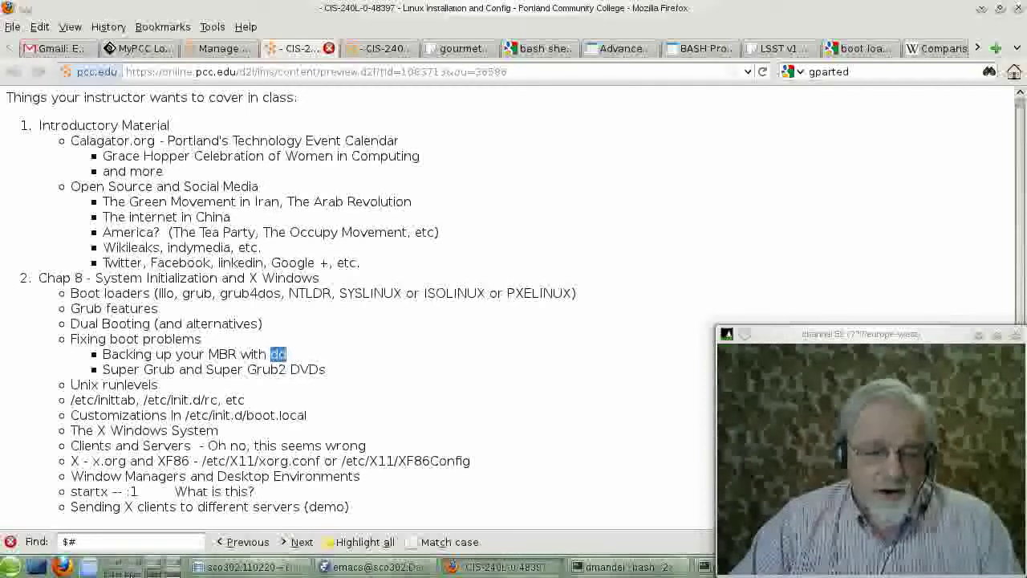
key(ctrl+F1)
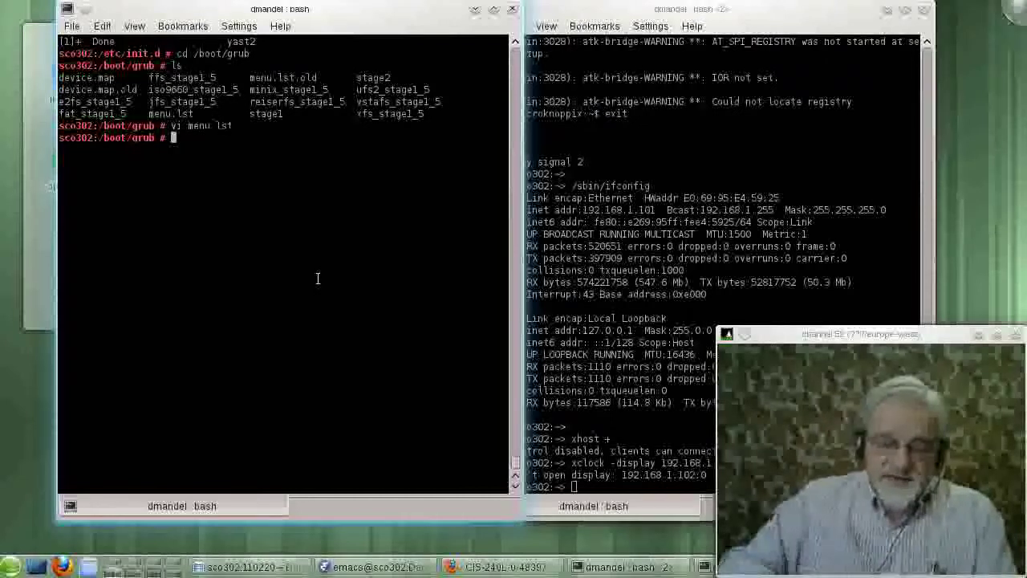
text(dd)
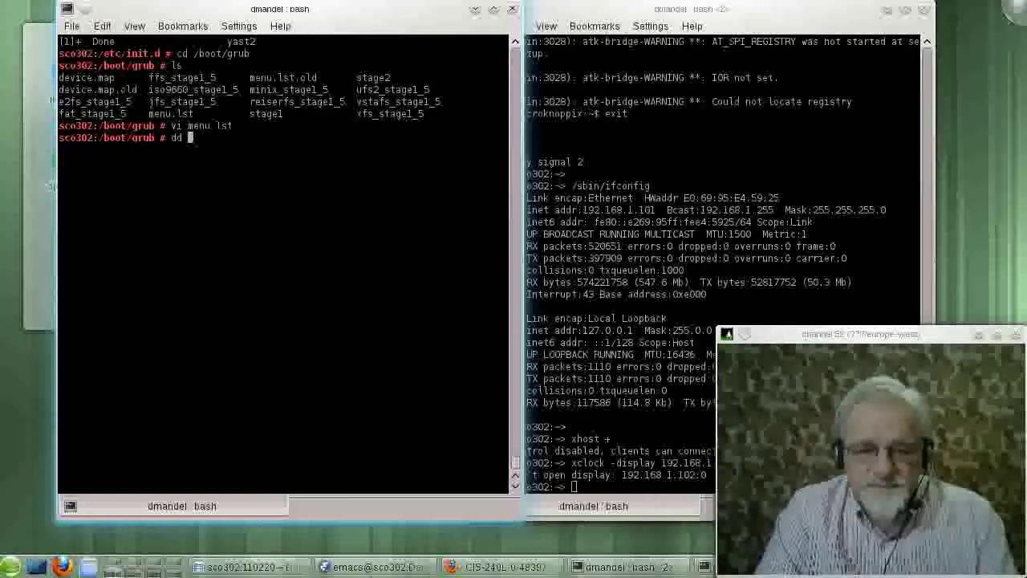
key(BackSpace)
key(BackSpace)
key(BackSpace)
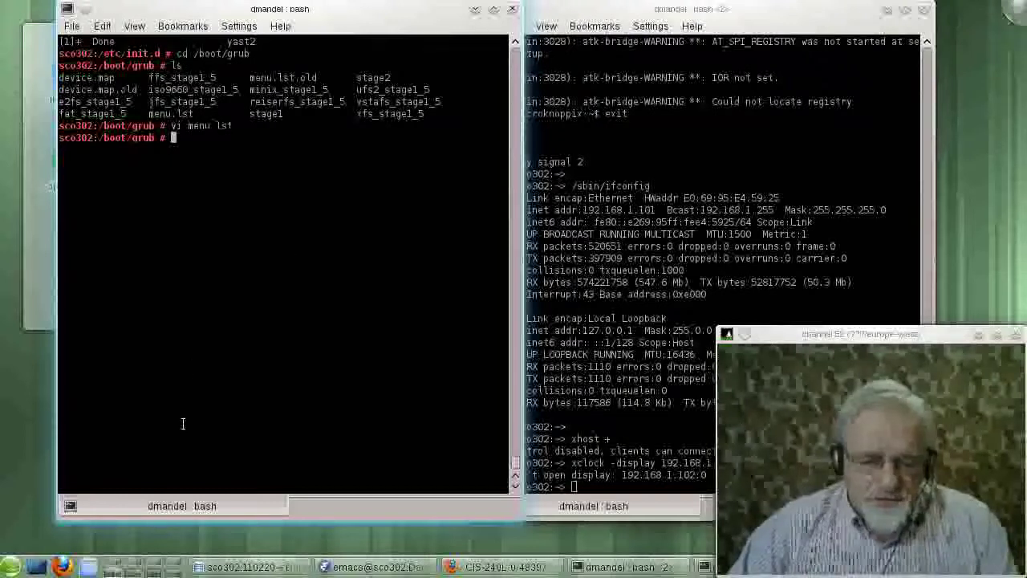
Step: In a new tab, replace the old gparted query and search Google for 'backup mbr dd'
click(501, 567)
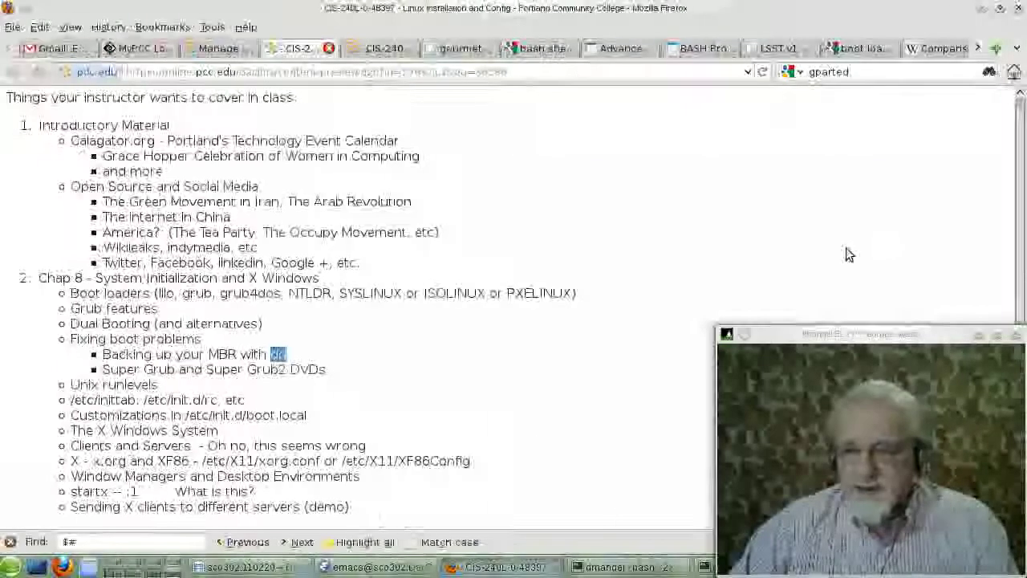
click(995, 48)
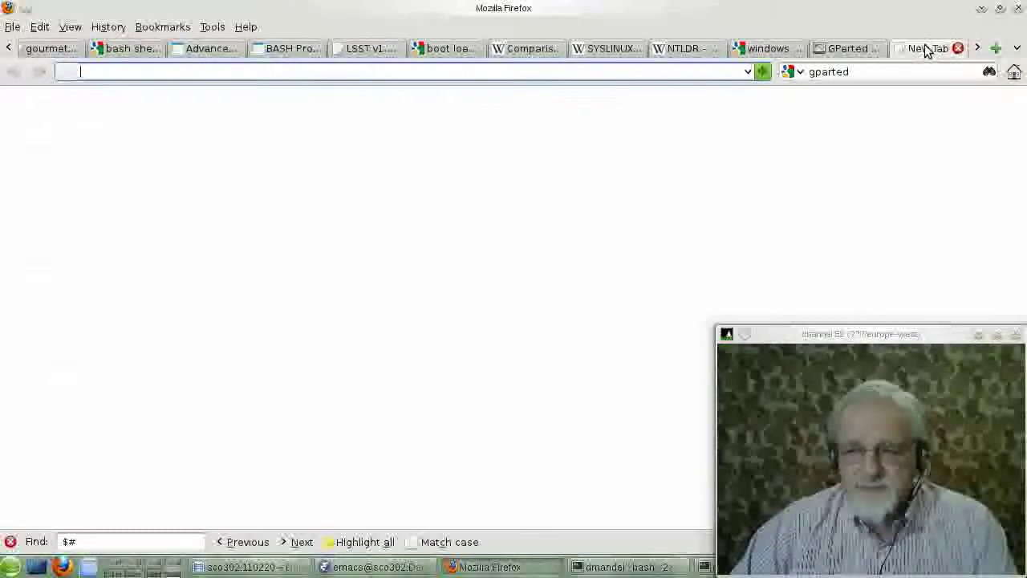
click(885, 71)
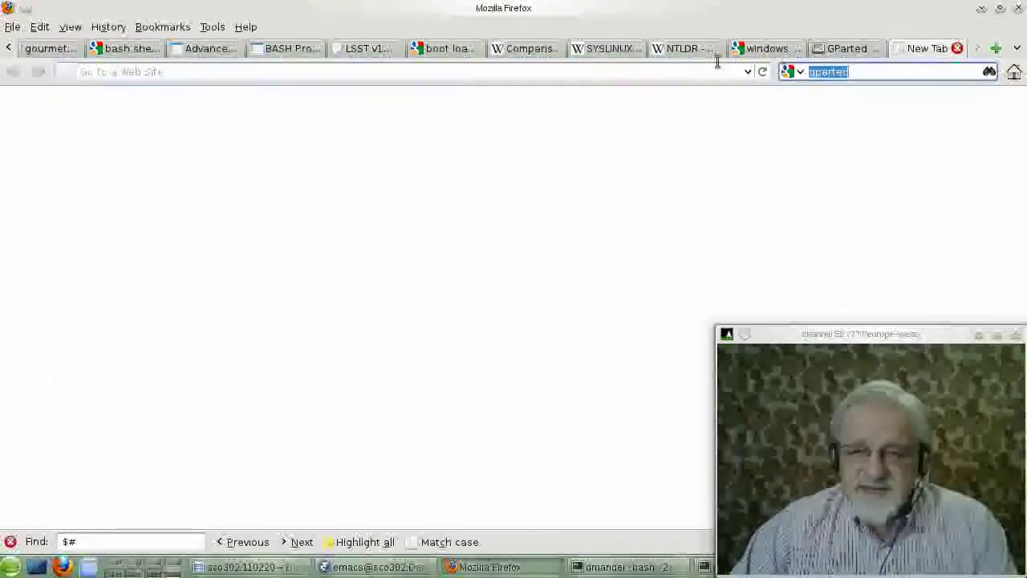
key(BackSpace)
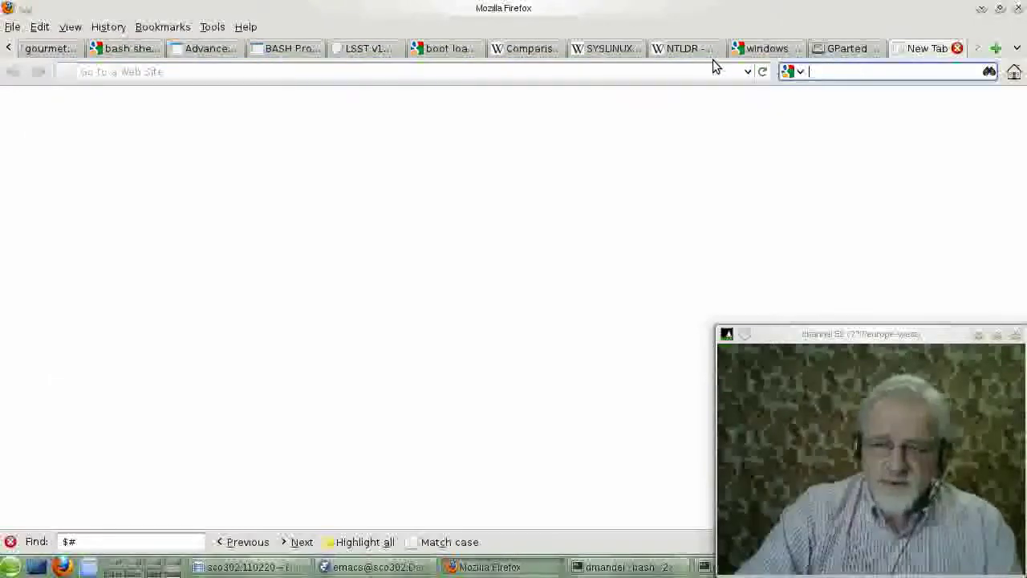
text(va)
key(BackSpace)
key(BackSpace)
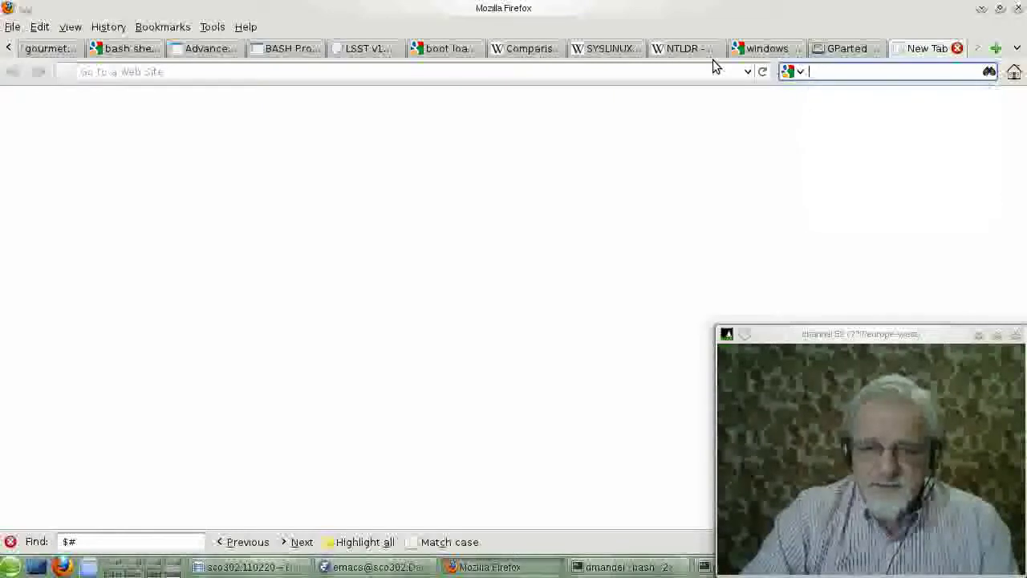
text(c)
key(BackSpace)
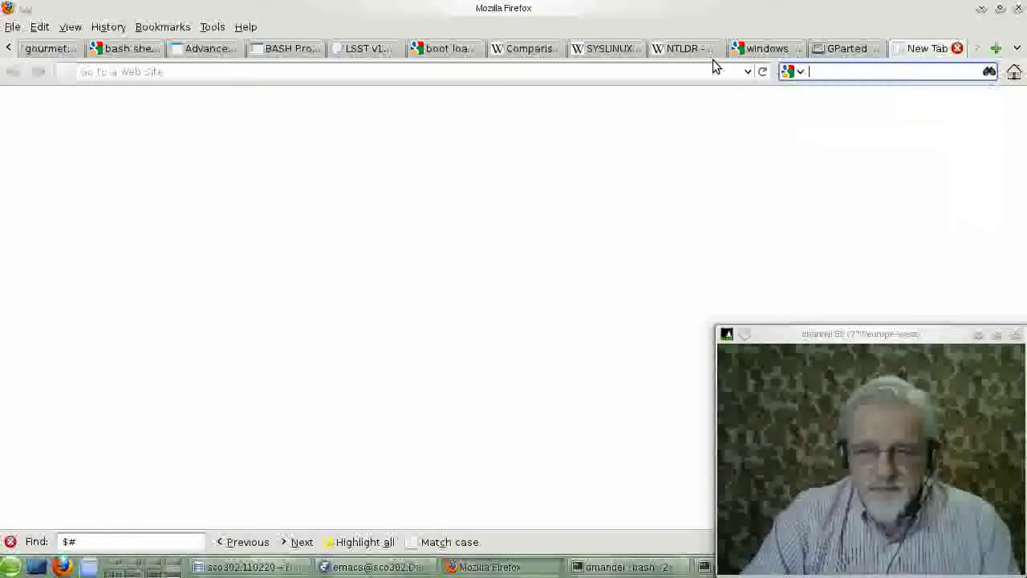
text(backup )
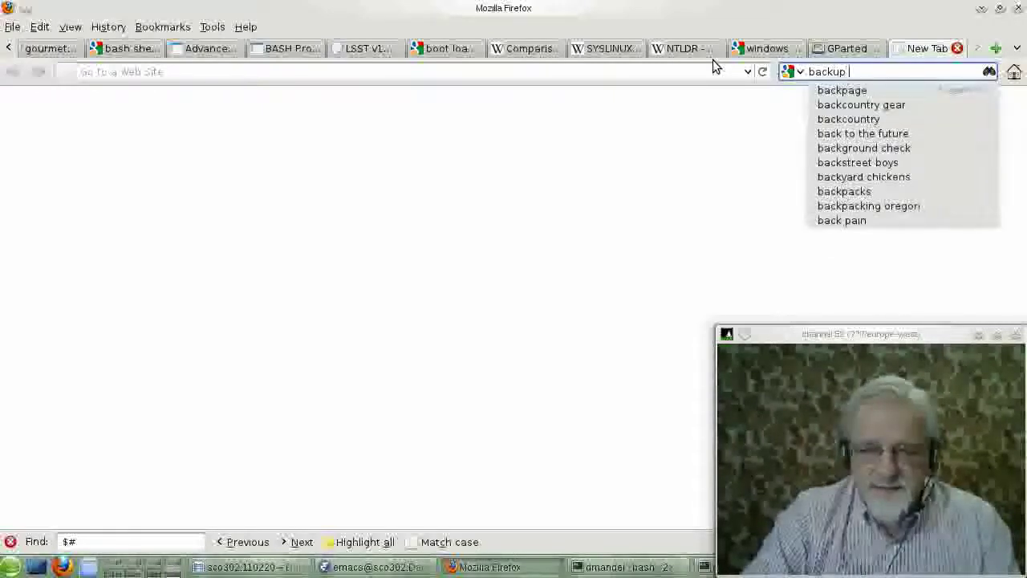
text(mdv)
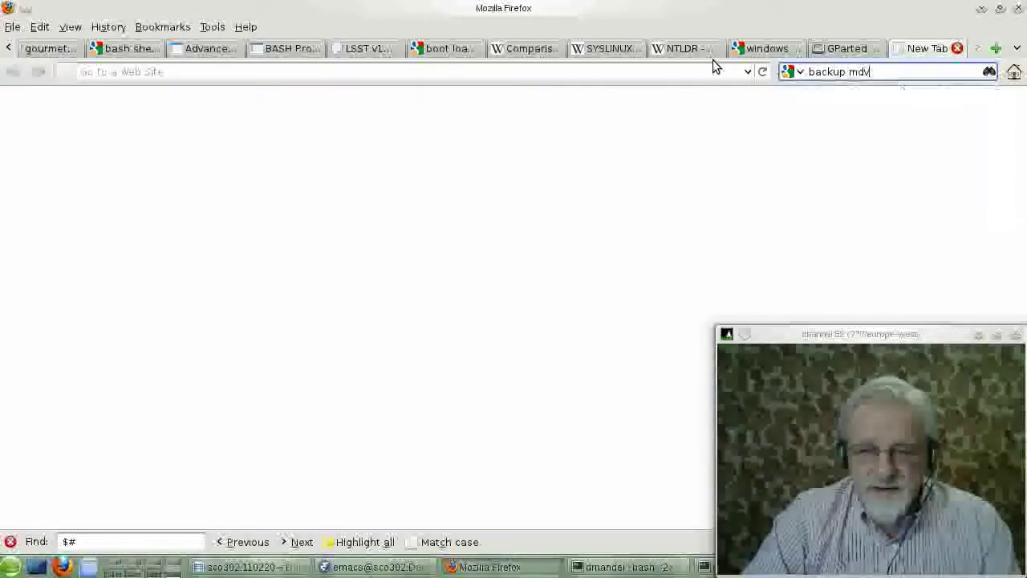
key(BackSpace)
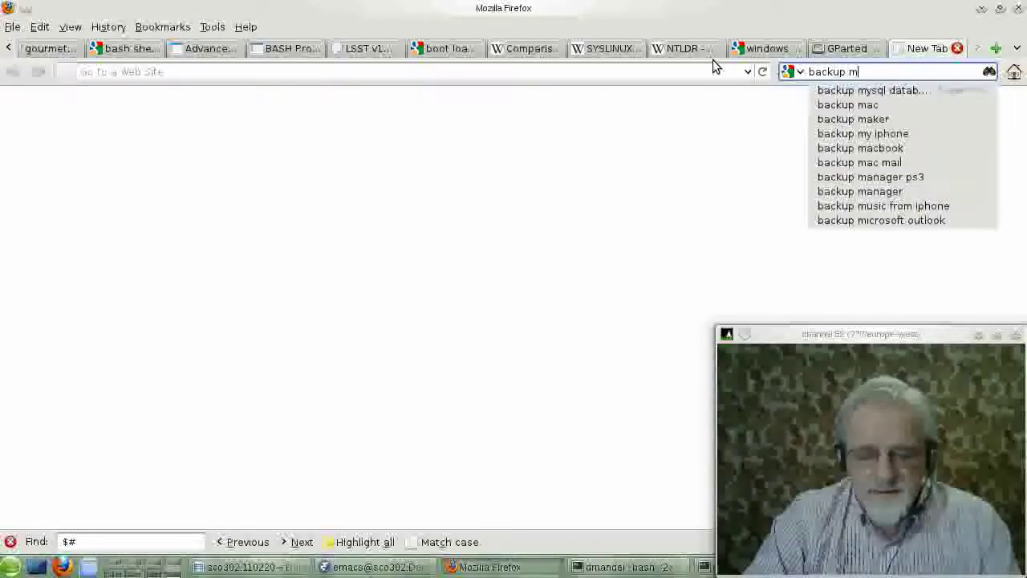
text(br dd)
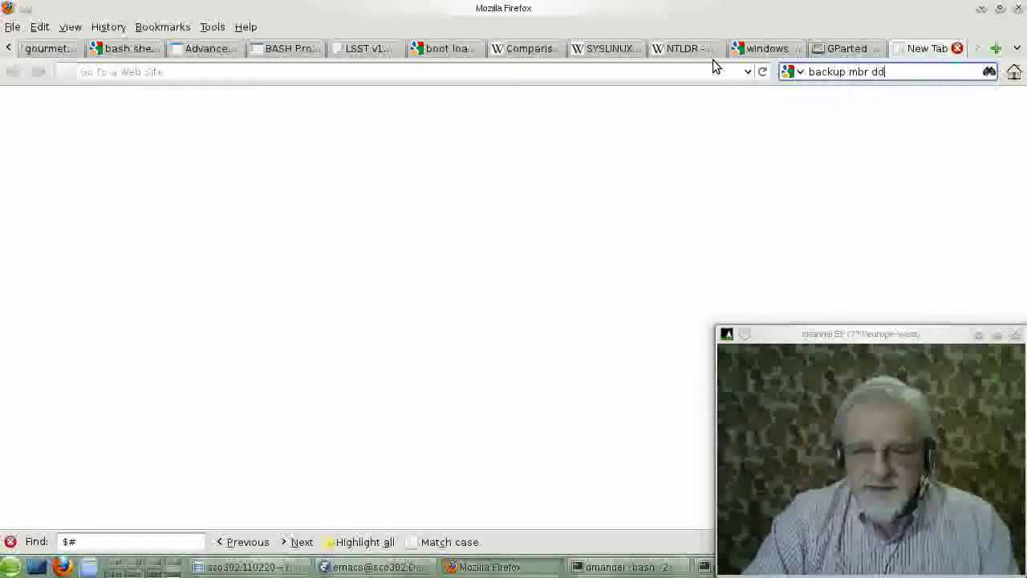
key(Return)
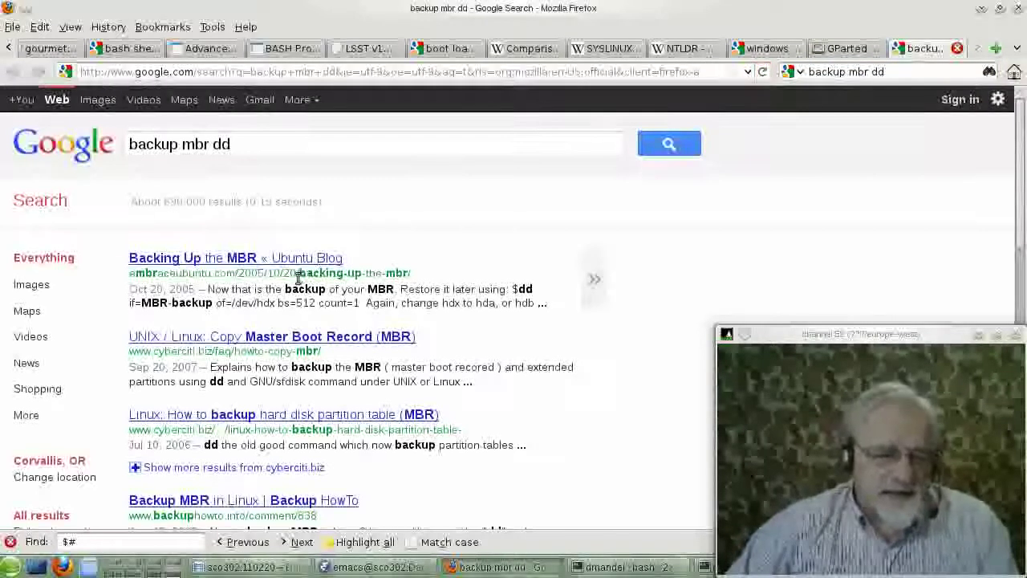
Step: Open the Ubuntu blog 'Backing Up the MBR' result and highlight its dd backup command
click(241, 259)
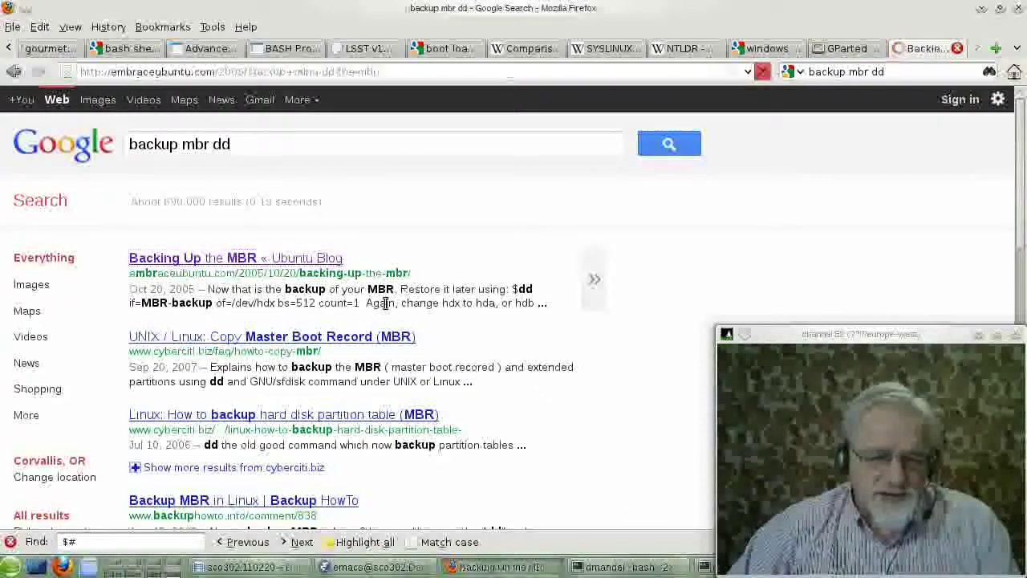
scroll(474, 302, down, 3)
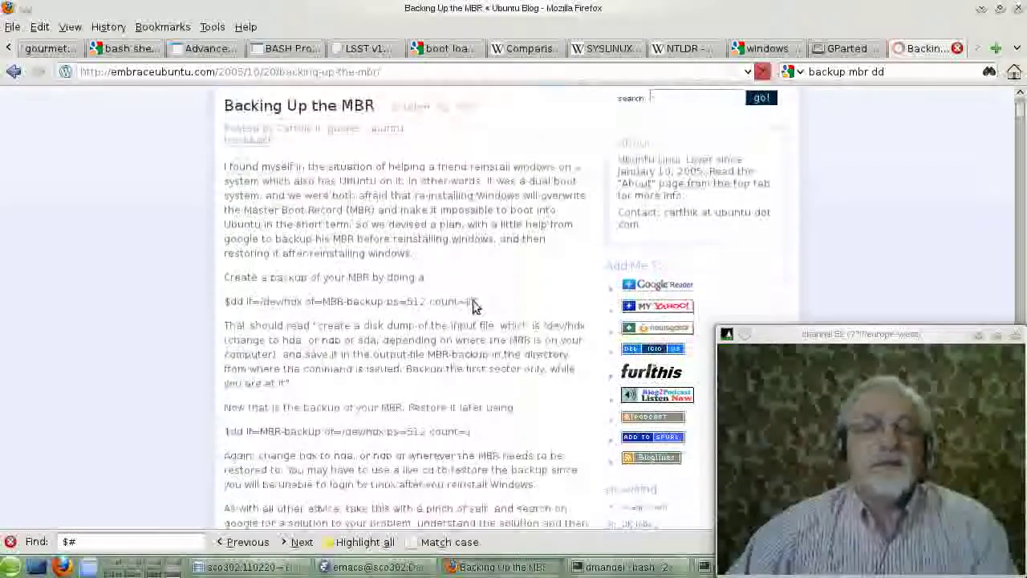
scroll(474, 302, down, 1)
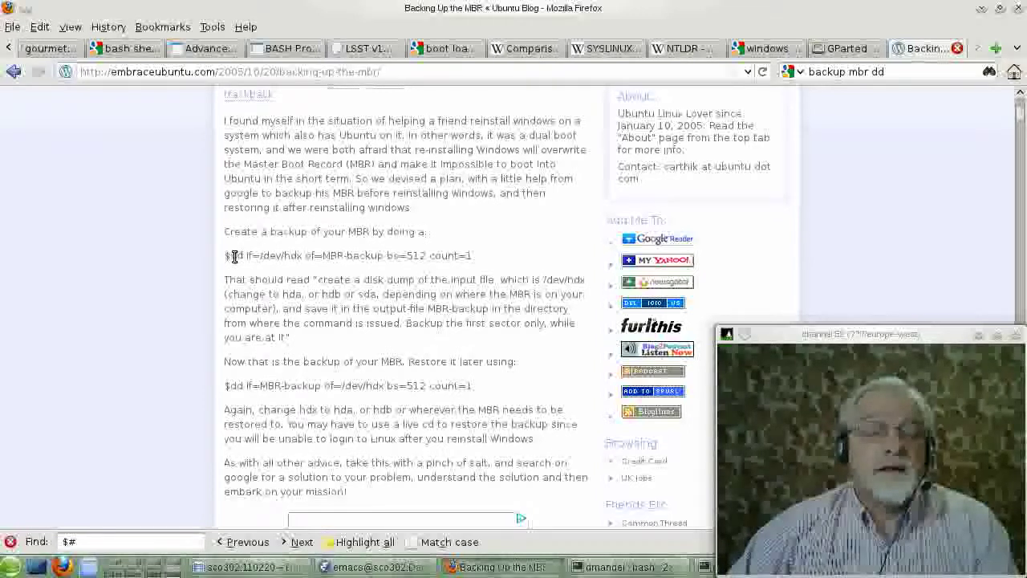
drag(233, 256, 502, 256)
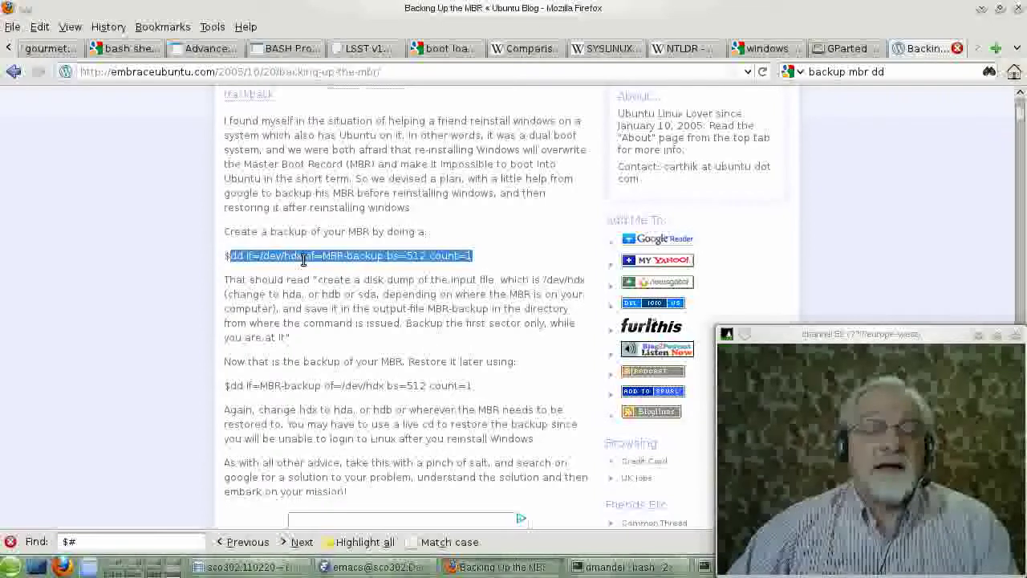
click(301, 258)
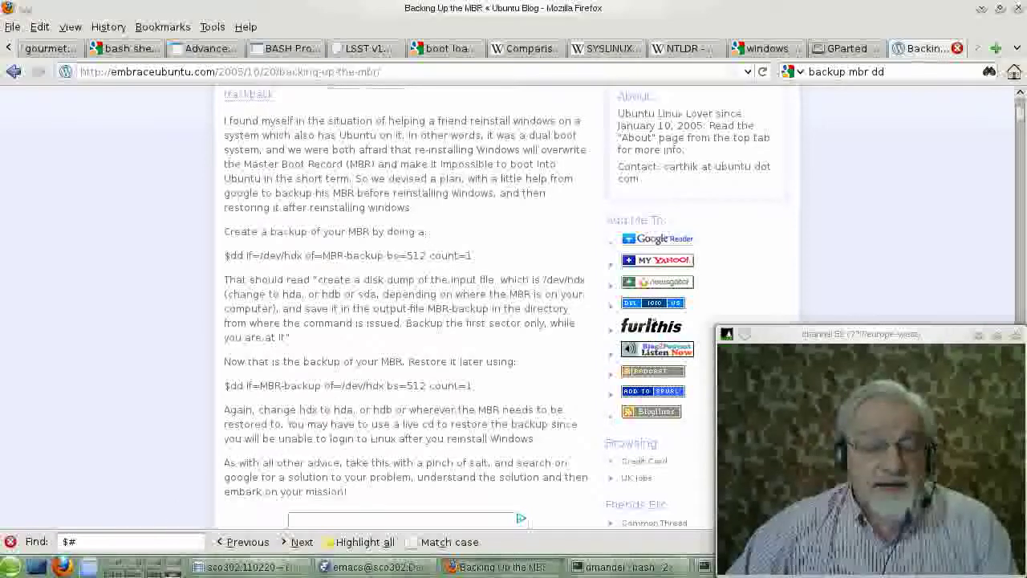
Step: Scroll the hidden tabs into view and return to the CIS-240 class topics tab
click(149, 571)
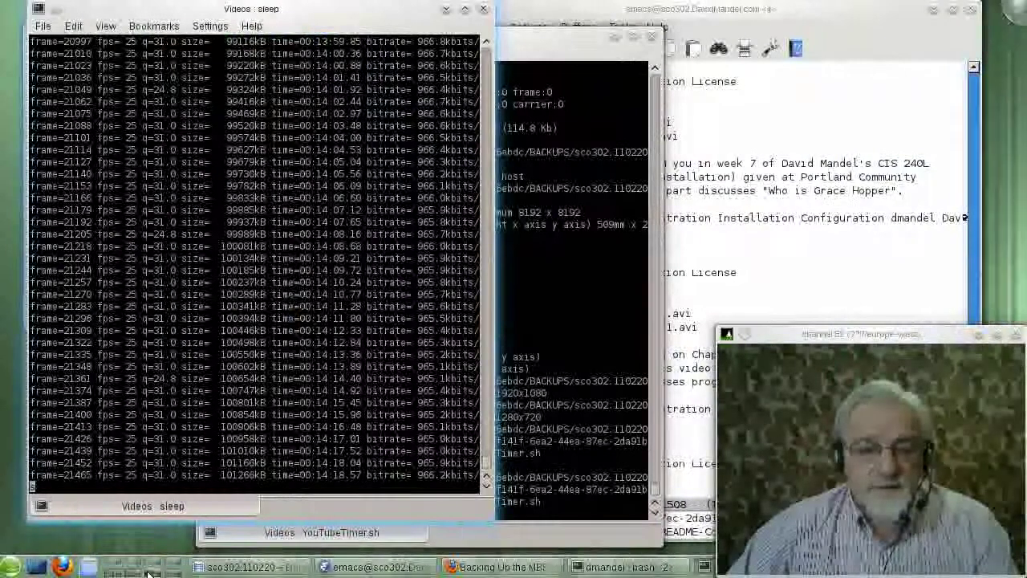
click(175, 571)
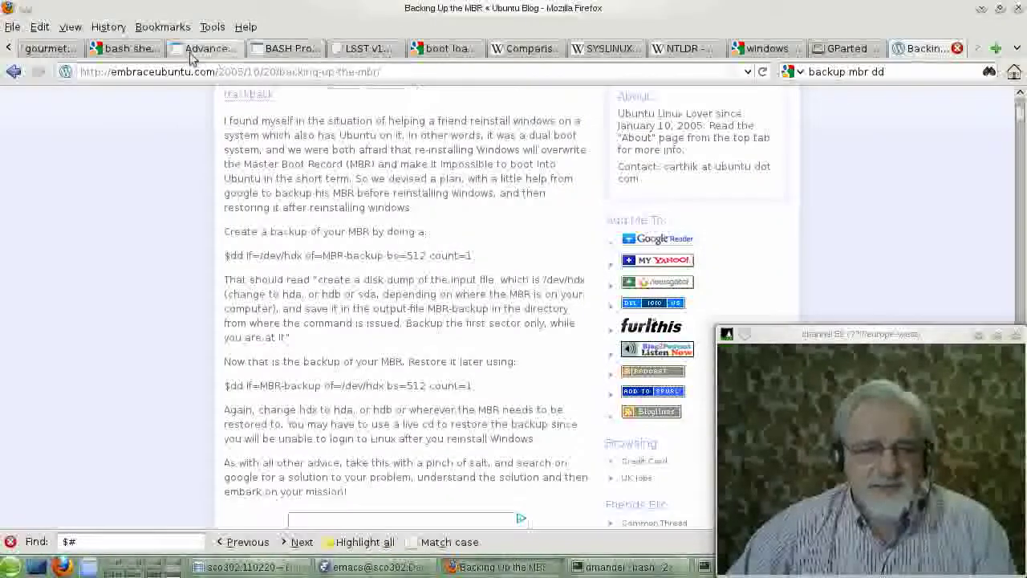
click(10, 50)
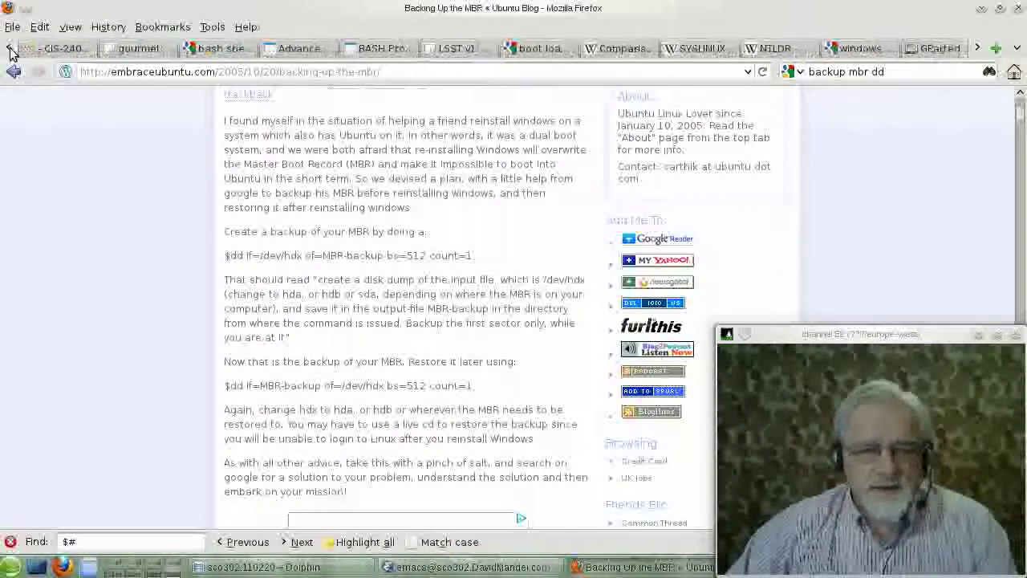
click(10, 49)
click(10, 50)
click(10, 50)
click(9, 49)
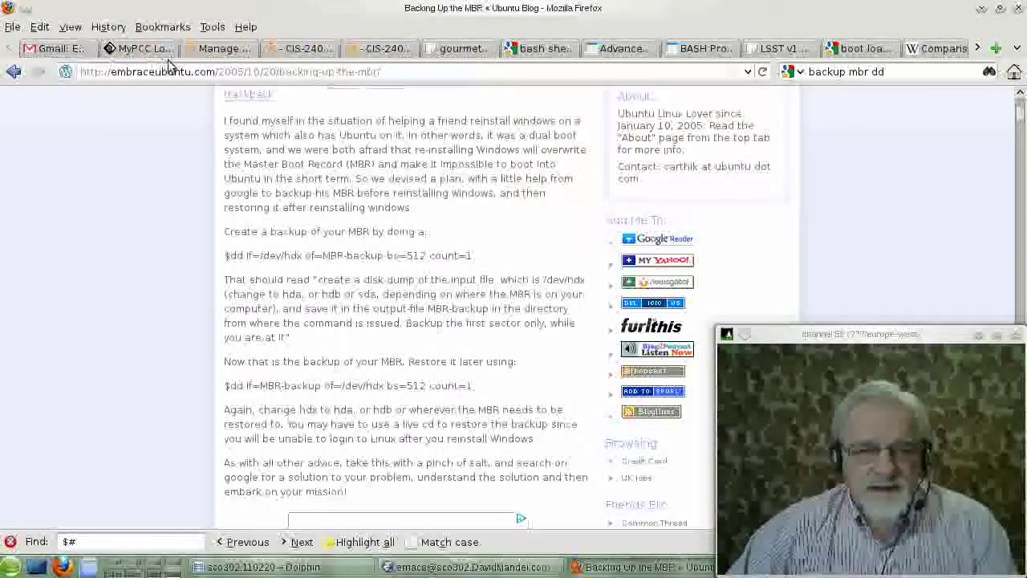
click(142, 49)
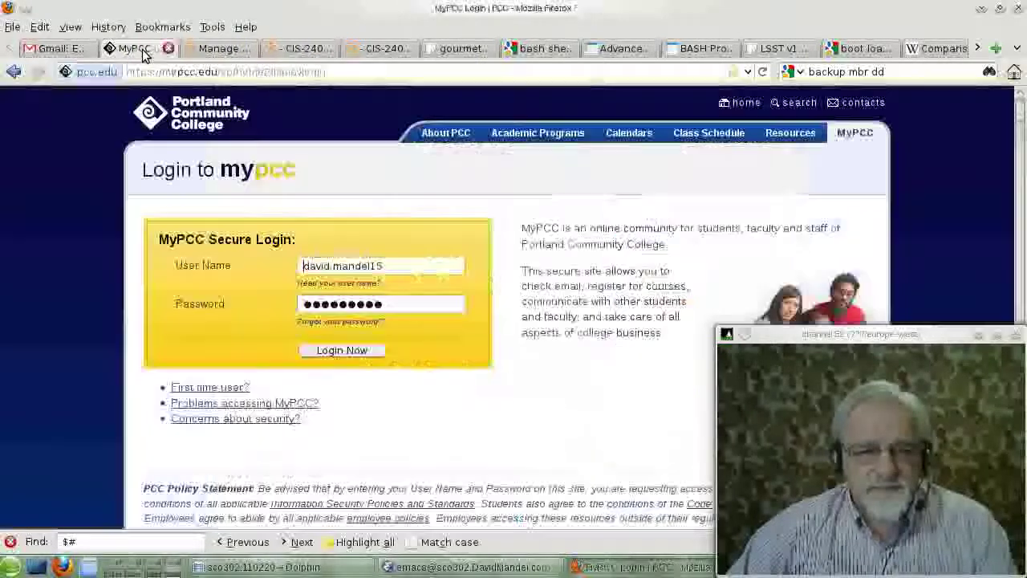
click(238, 50)
click(282, 49)
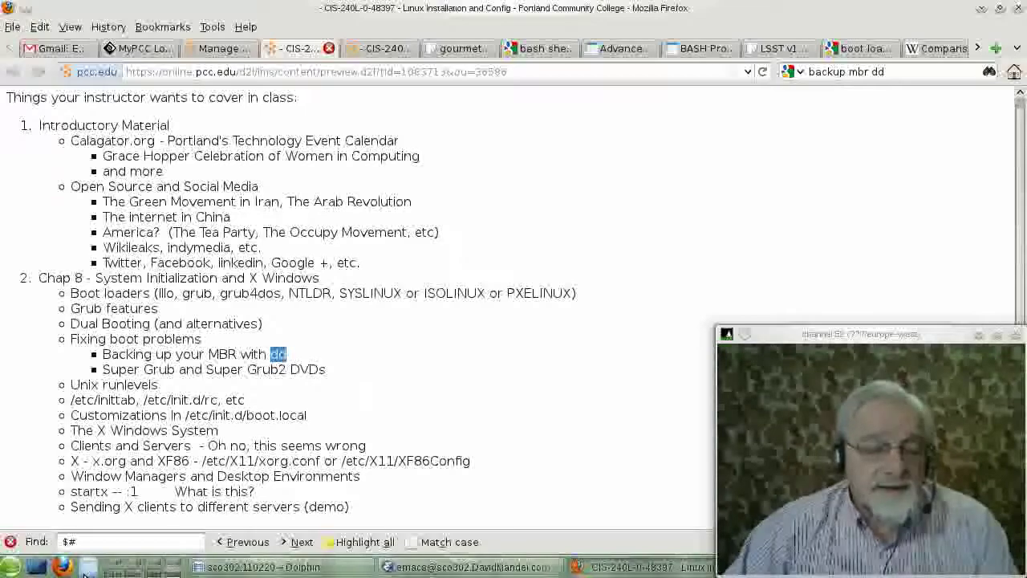
Step: Dismiss the 'OUT OF TIME!! Time for Intermission.' popup and show the terminal desktop
click(150, 569)
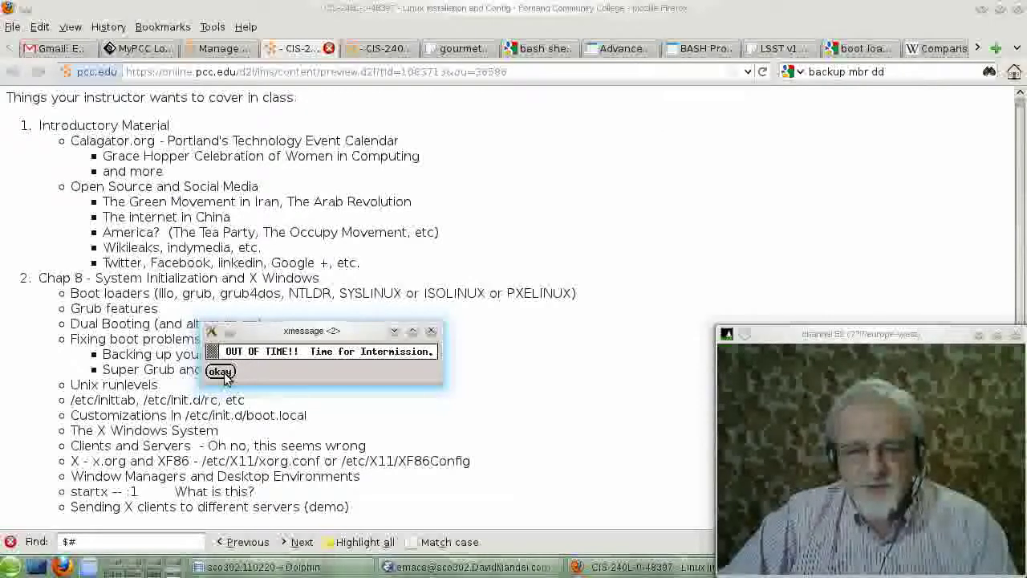
click(220, 371)
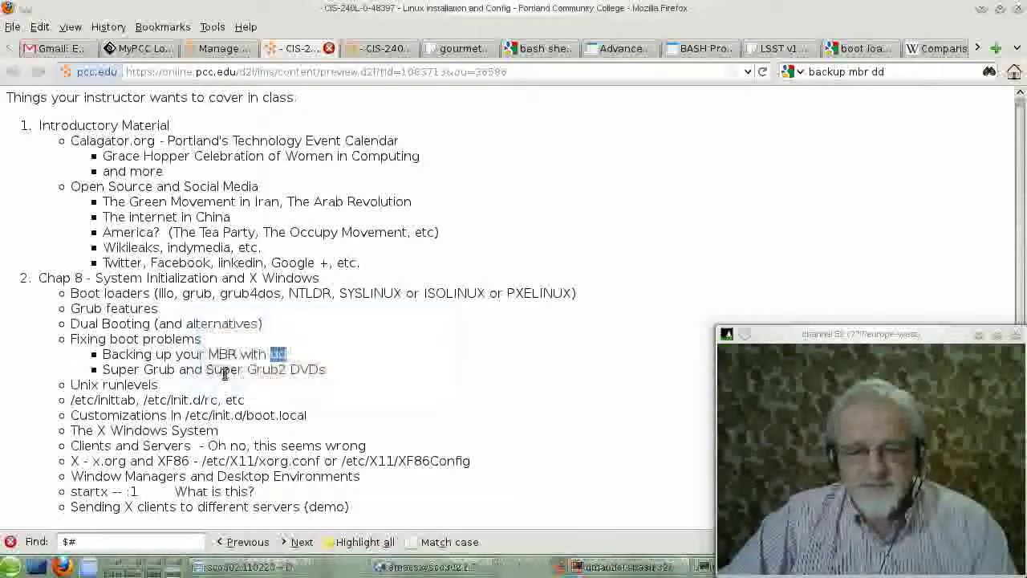
click(152, 573)
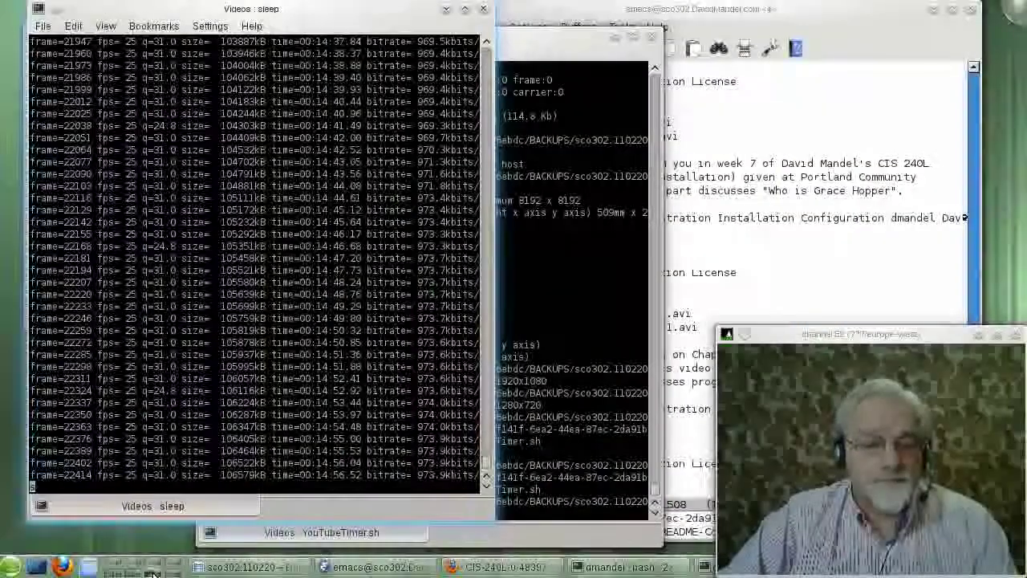